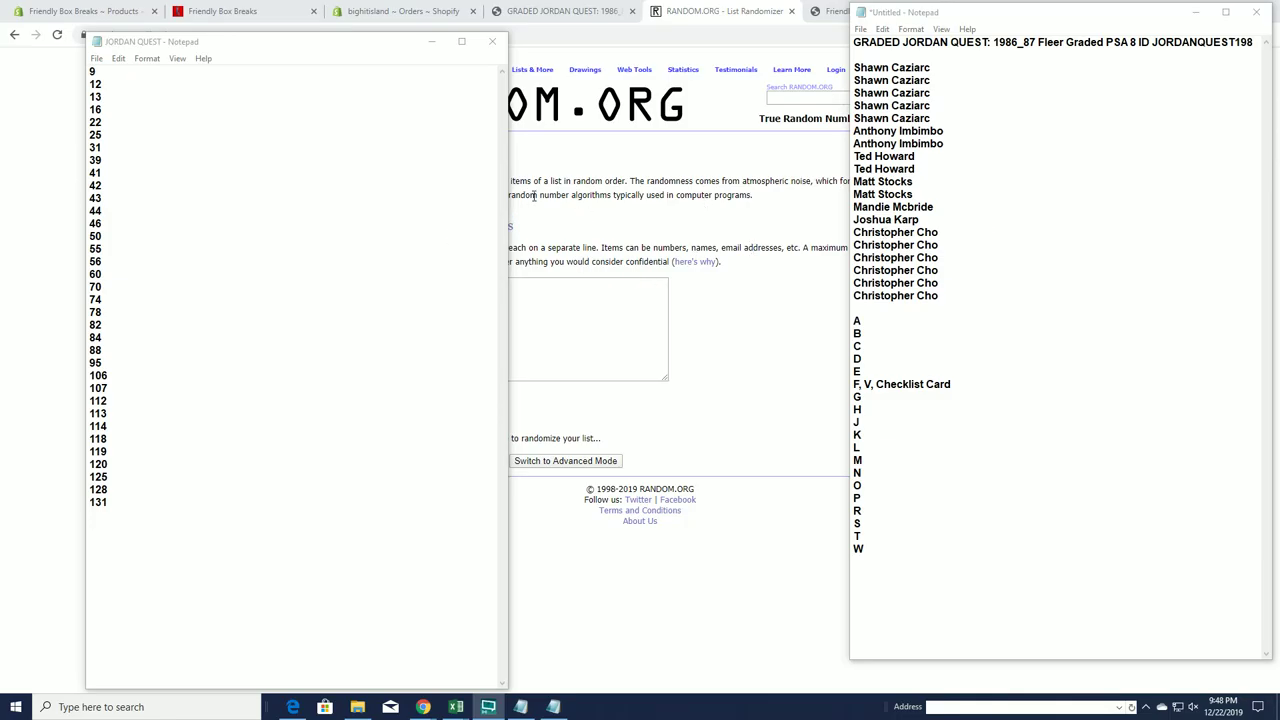
# - Copy all the numbers from 9 to 131 in the JORDAN QUEST note into the List Randomizer's items field
pyautogui.moveTo(92, 70); pyautogui.dragTo(104, 504)
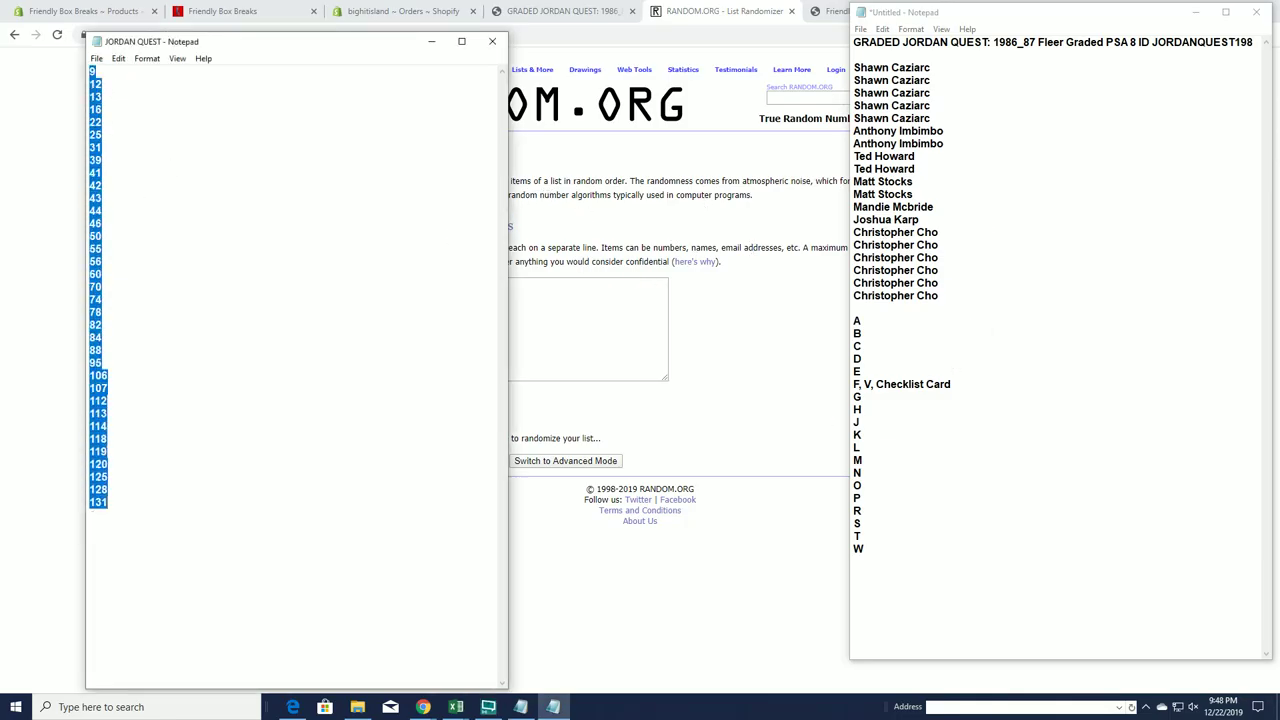
pyautogui.rightClick(189, 167)
pyautogui.click(241, 210)
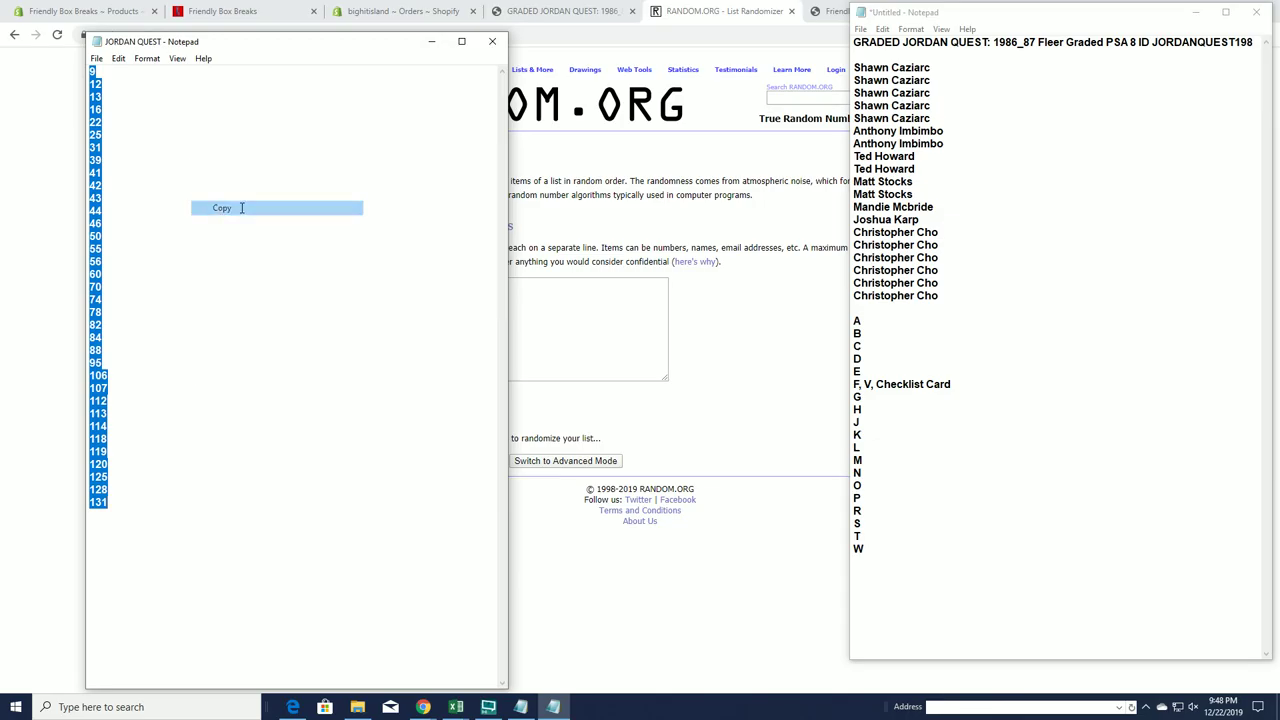
pyautogui.click(574, 357)
pyautogui.rightClick(496, 303)
pyautogui.click(527, 405)
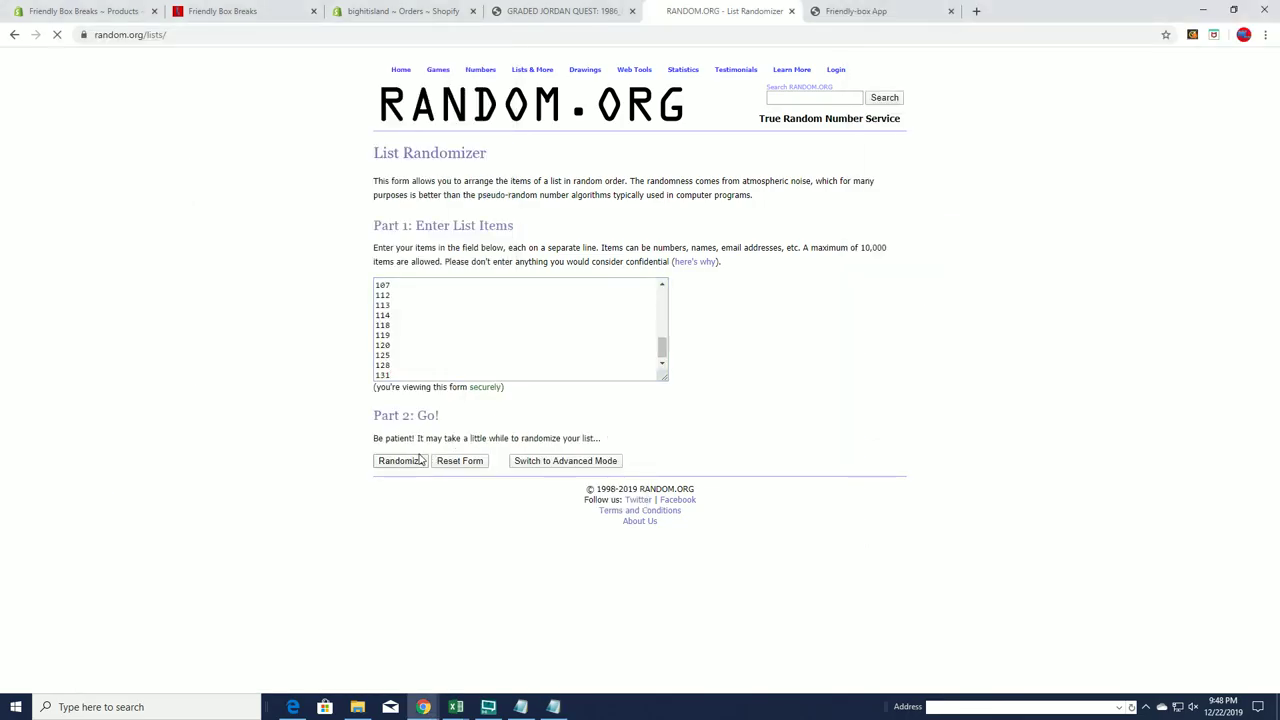
# - Randomize the number list seven times and highlight the first number in the final order
pyautogui.click(417, 460)
pyautogui.click(385, 644)
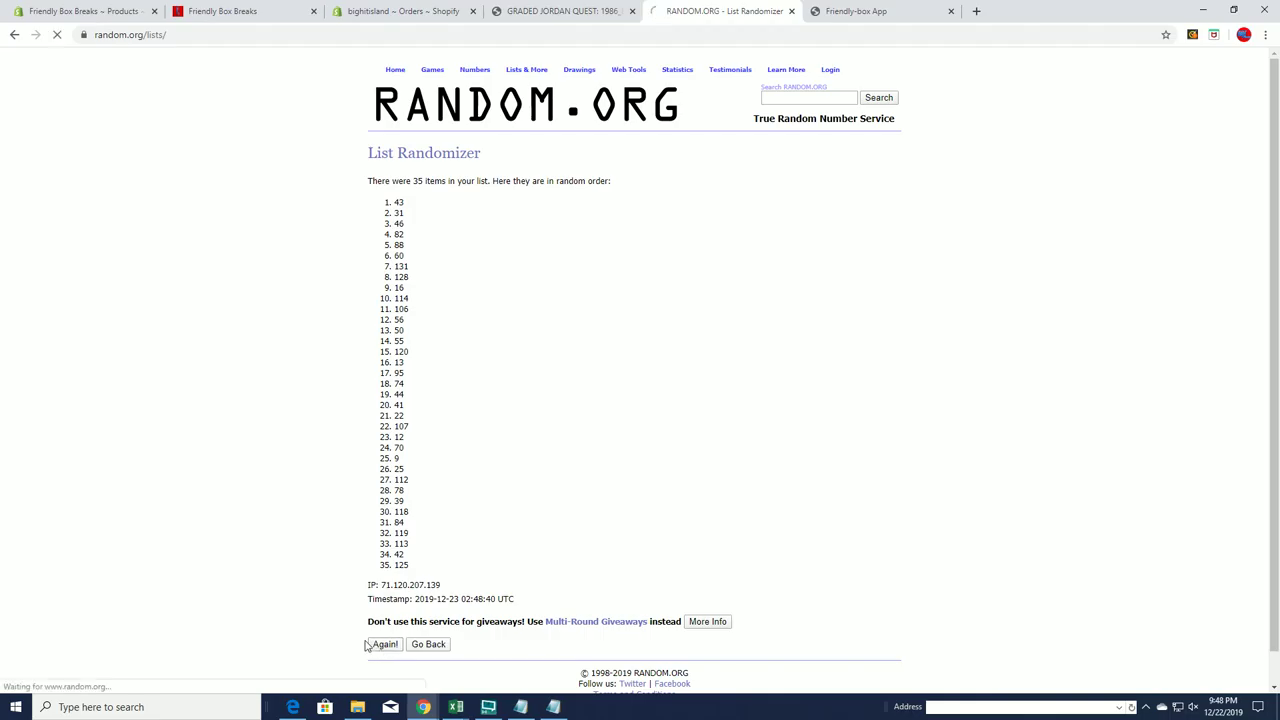
pyautogui.click(386, 667)
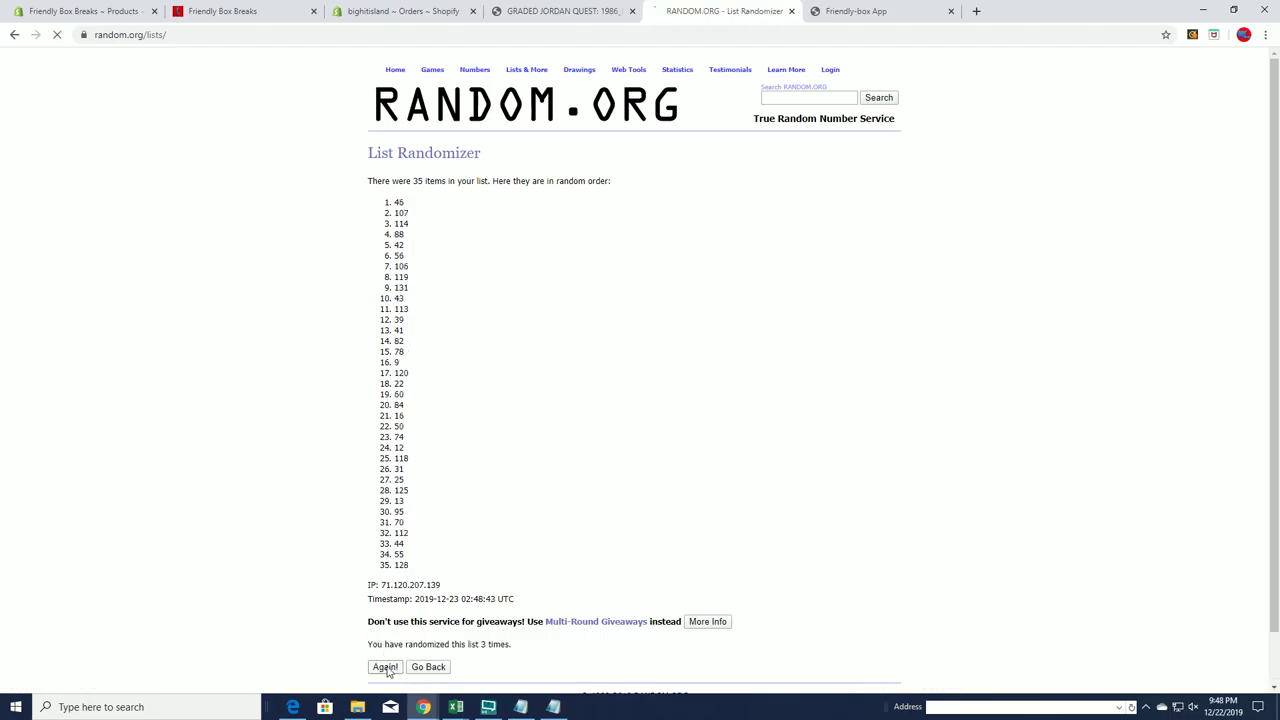
pyautogui.click(386, 667)
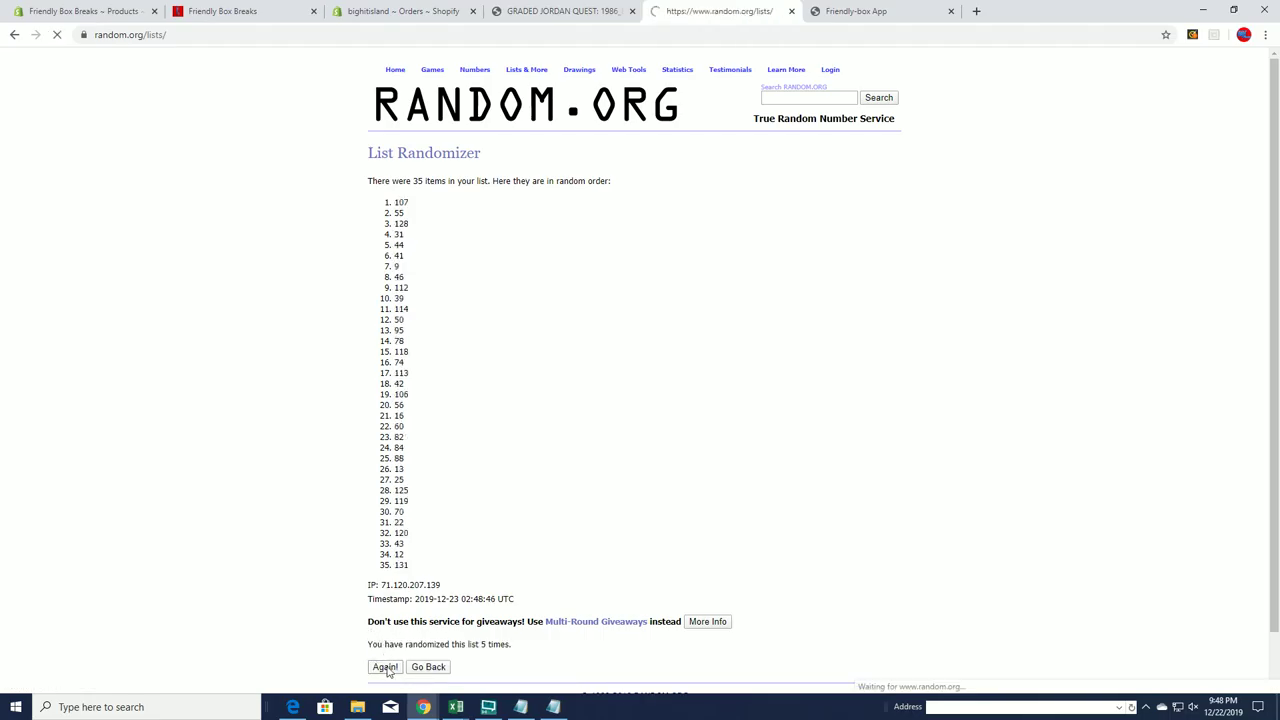
pyautogui.click(386, 667)
pyautogui.click(386, 667)
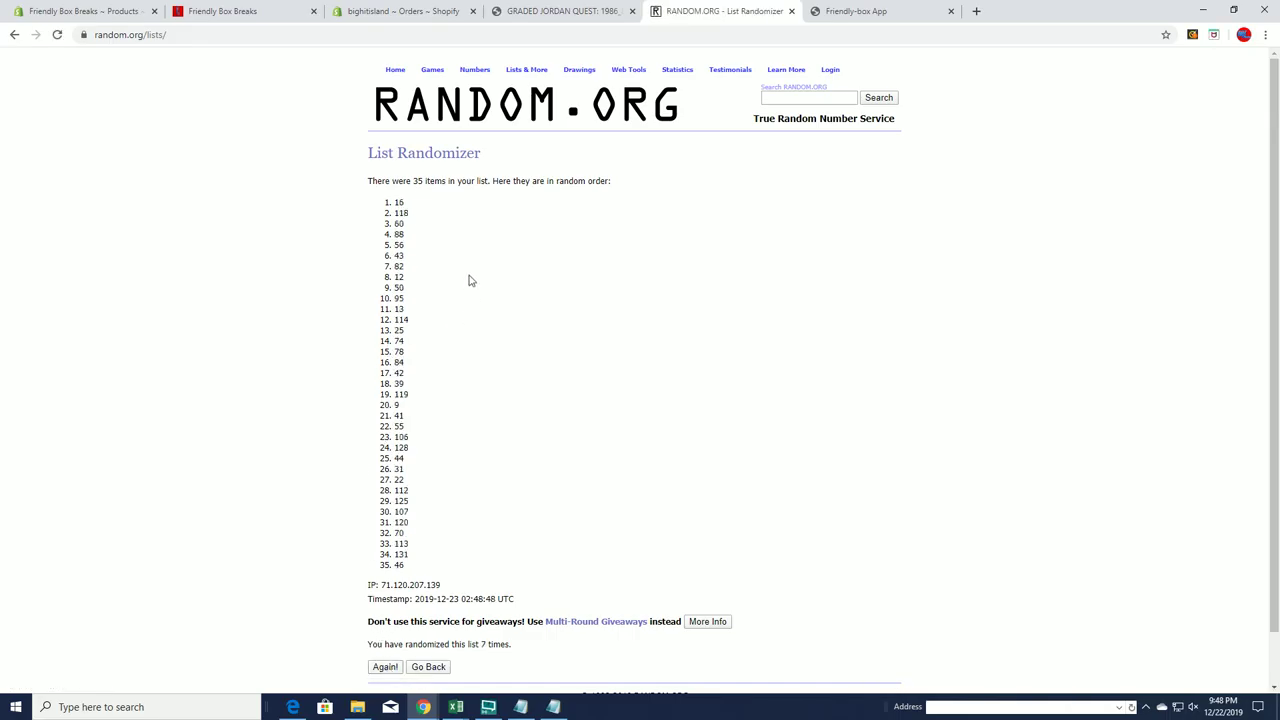
pyautogui.doubleClick(398, 202)
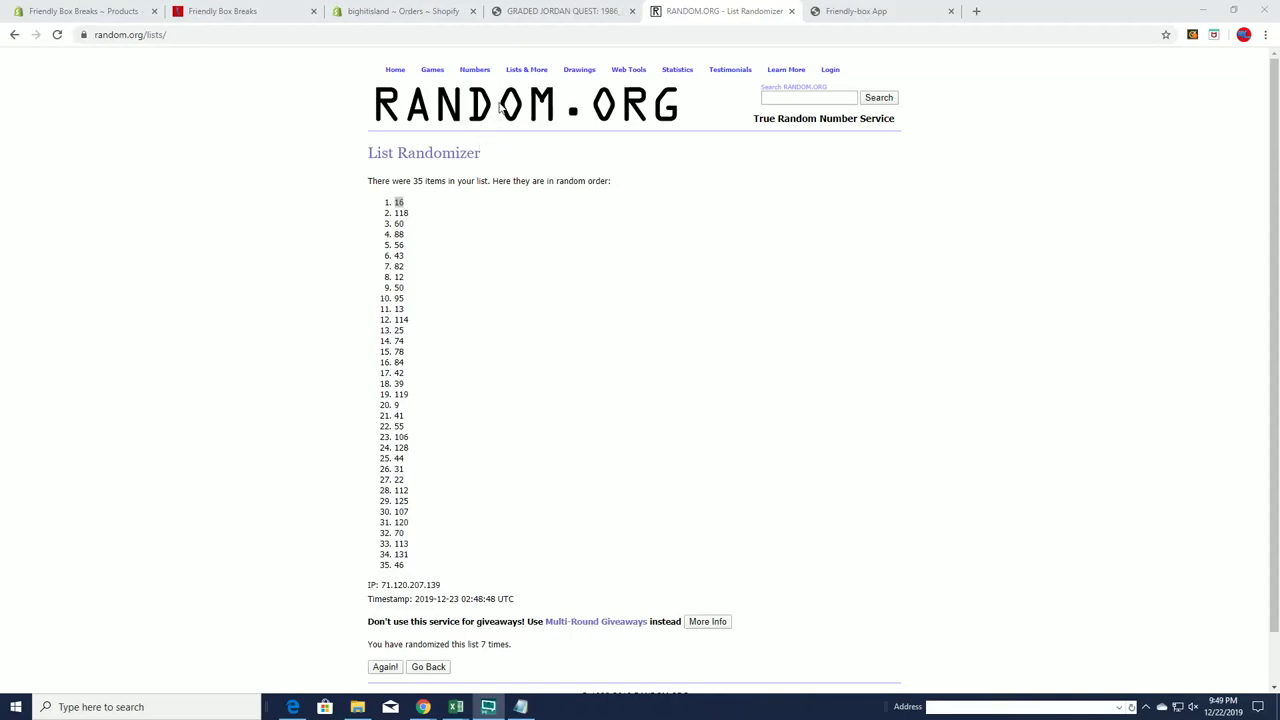
# - Open a blank List Randomizer form and paste in all the participant names copied from the untitled note
pyautogui.click(541, 84)
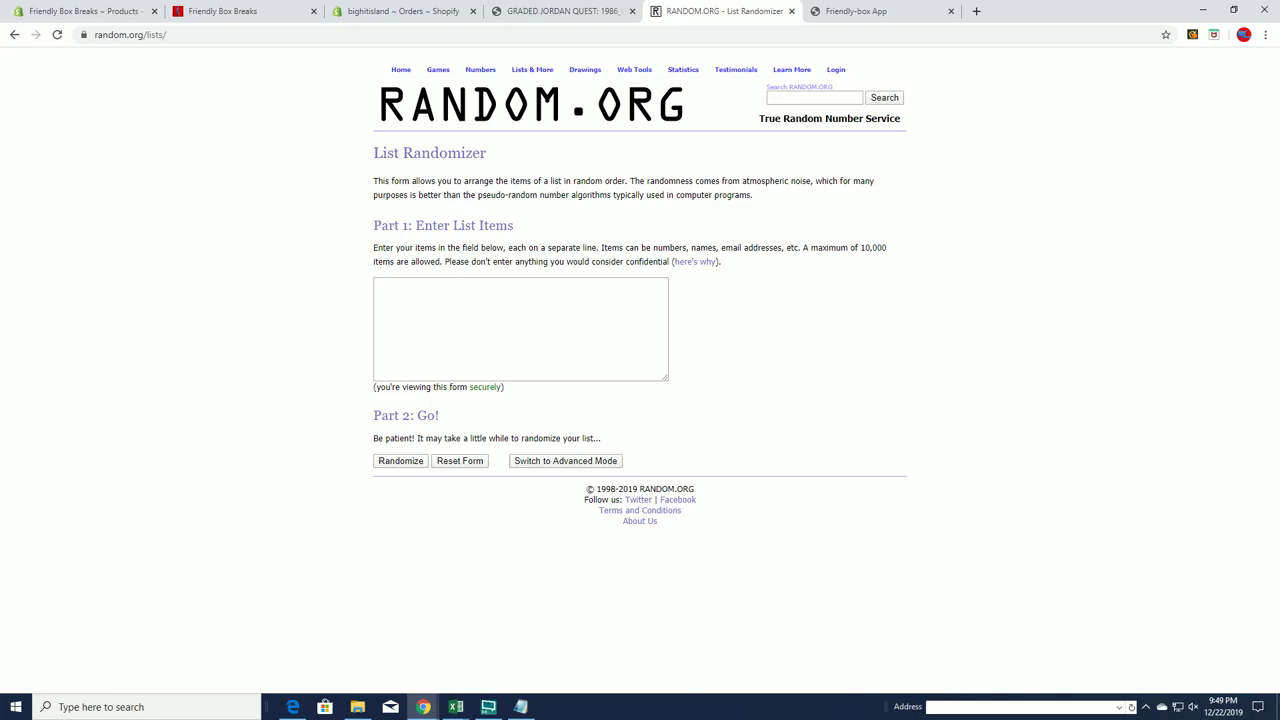
pyautogui.hotkey('alt', 'Tab')
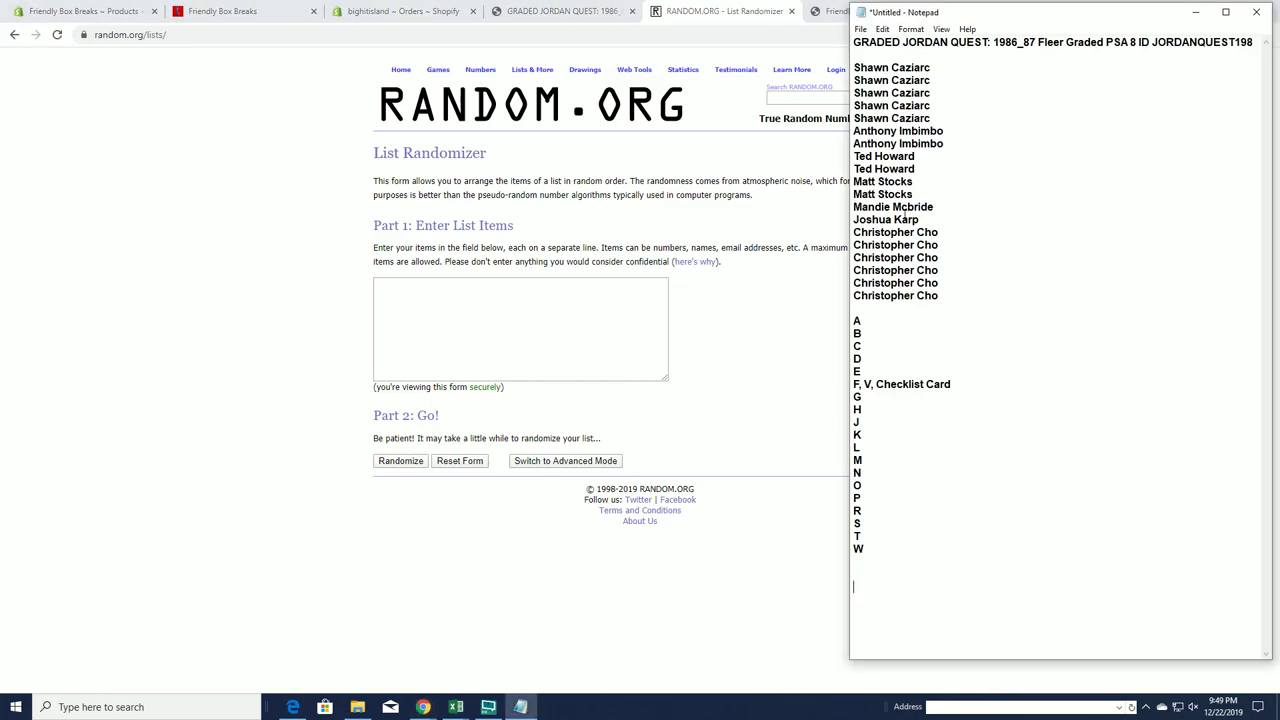
pyautogui.moveTo(854, 67); pyautogui.dragTo(940, 296)
pyautogui.rightClick(893, 183)
pyautogui.click(920, 220)
pyautogui.click(430, 377)
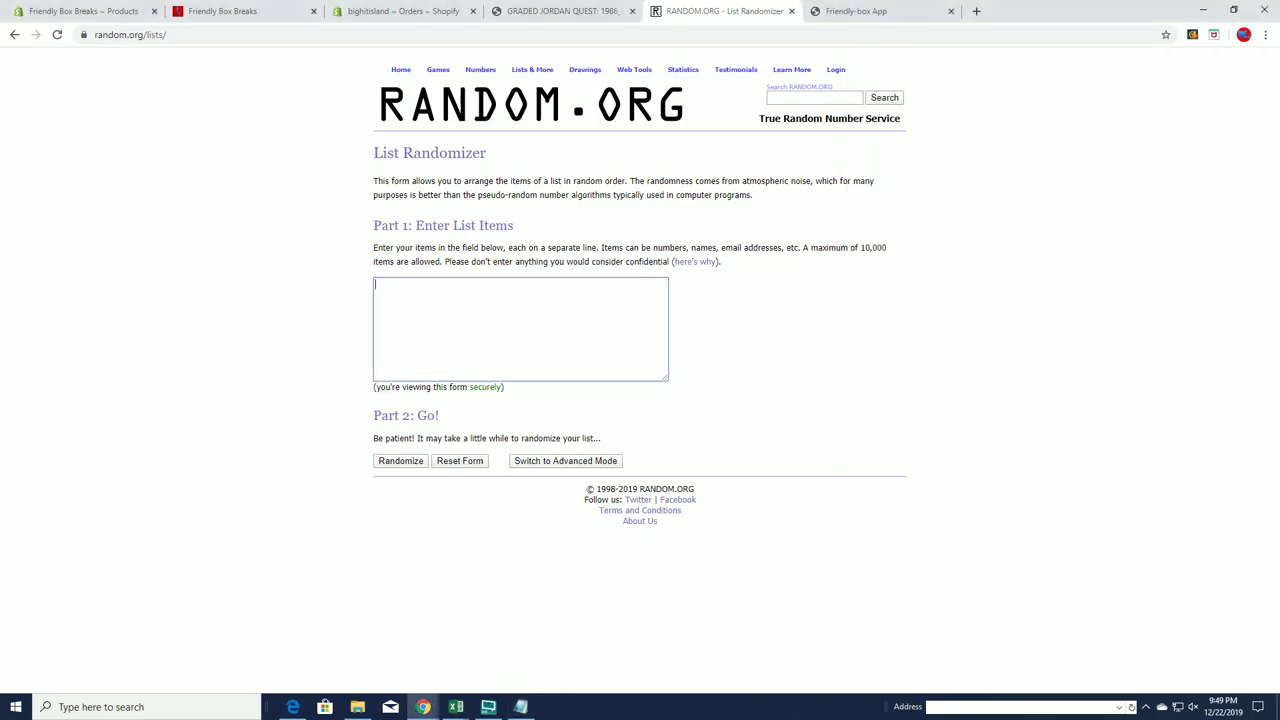
pyautogui.rightClick(403, 318)
pyautogui.click(432, 421)
# - Randomize the list of participant names seven times
pyautogui.click(392, 462)
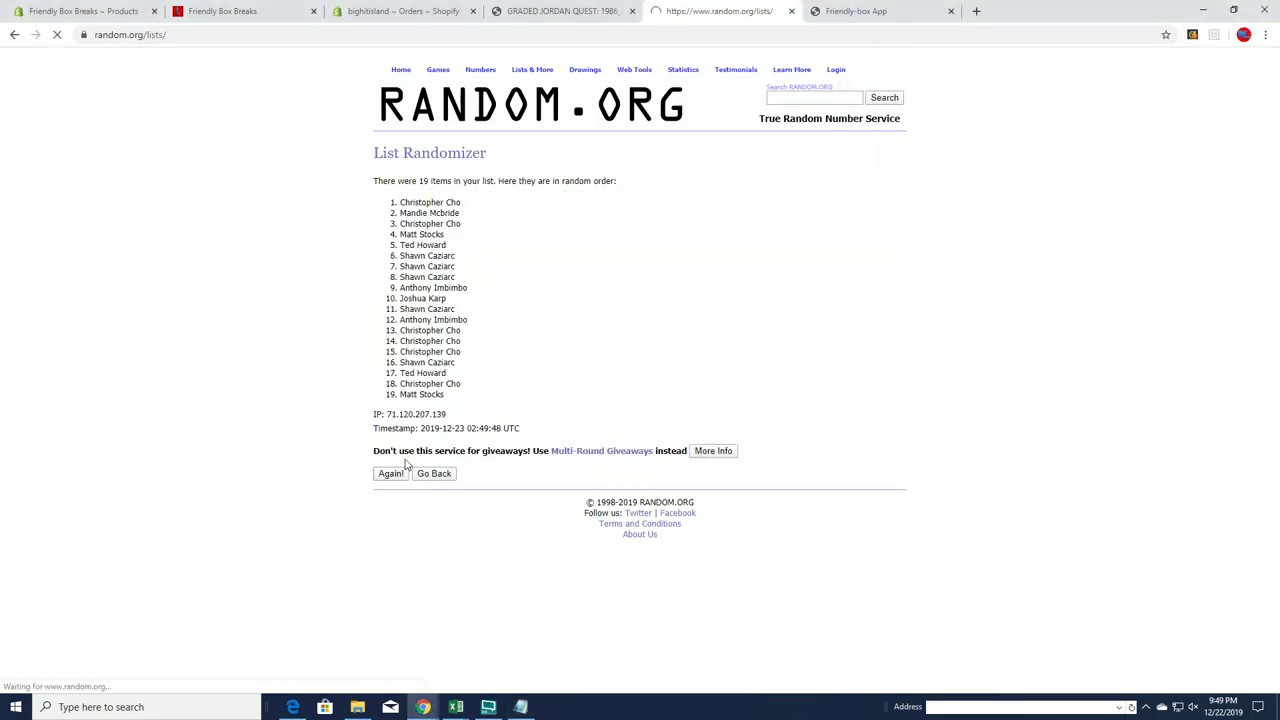
pyautogui.click(392, 474)
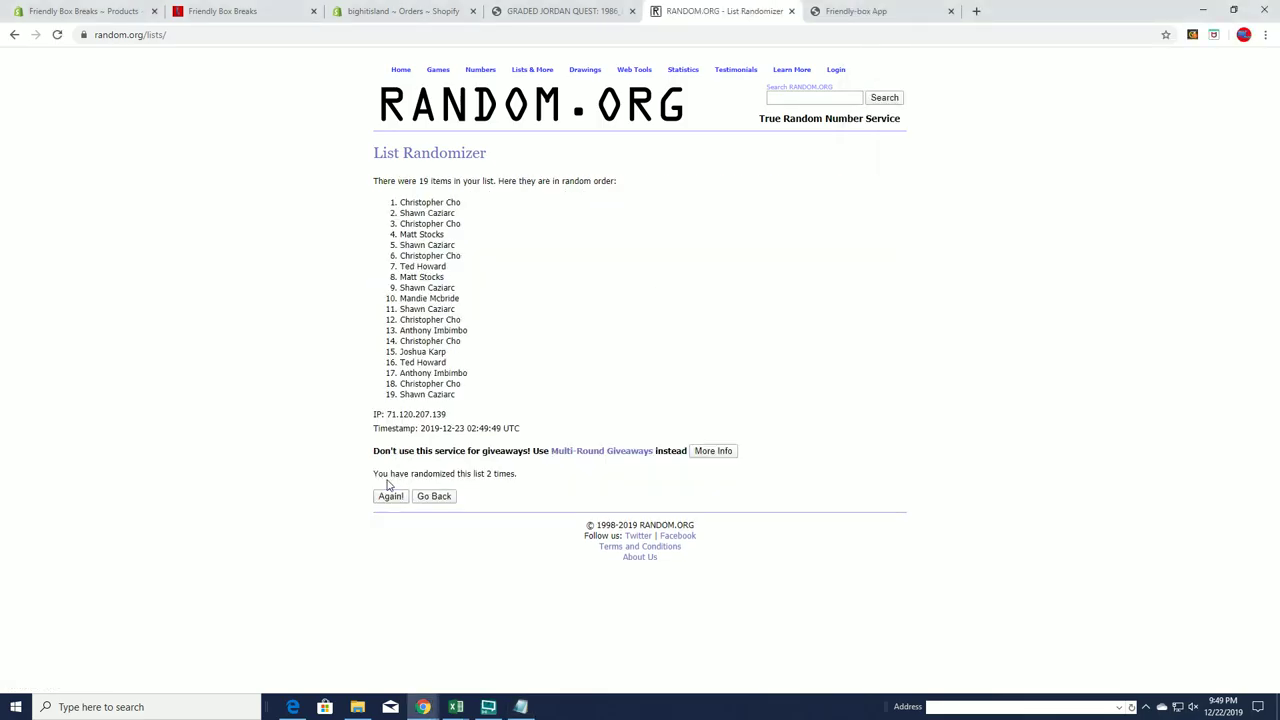
pyautogui.click(391, 496)
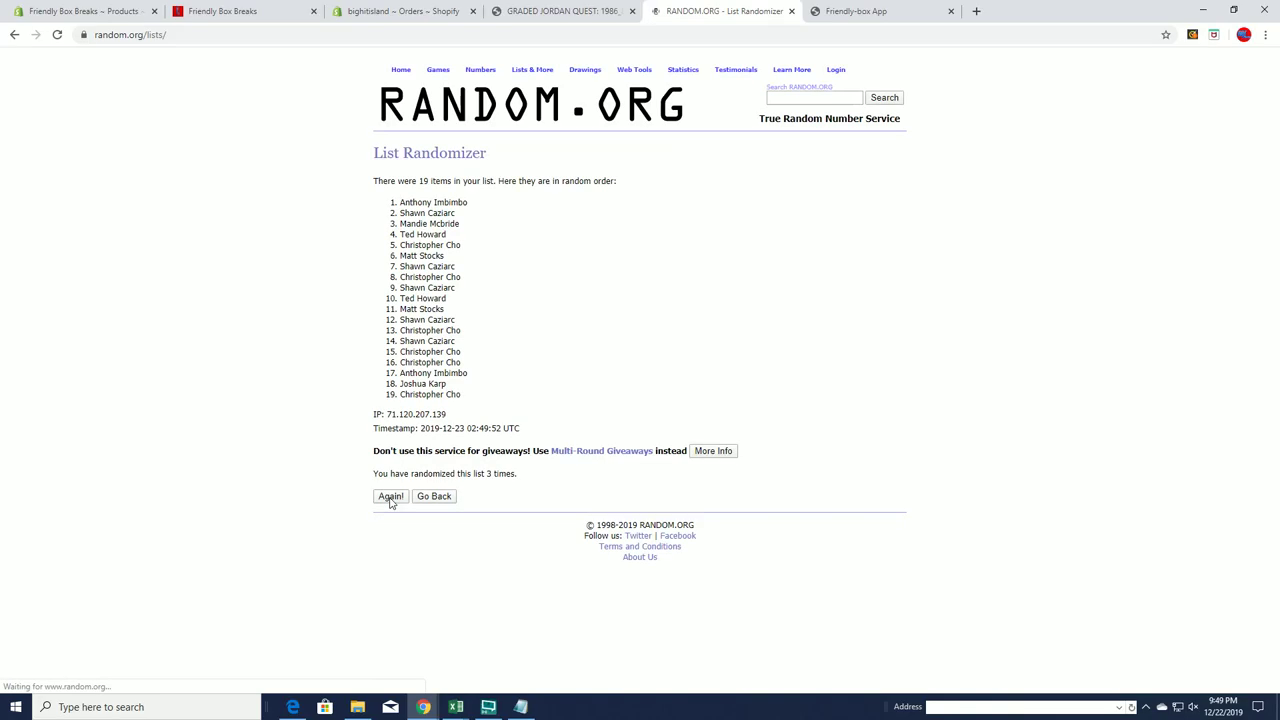
pyautogui.click(390, 497)
pyautogui.click(390, 497)
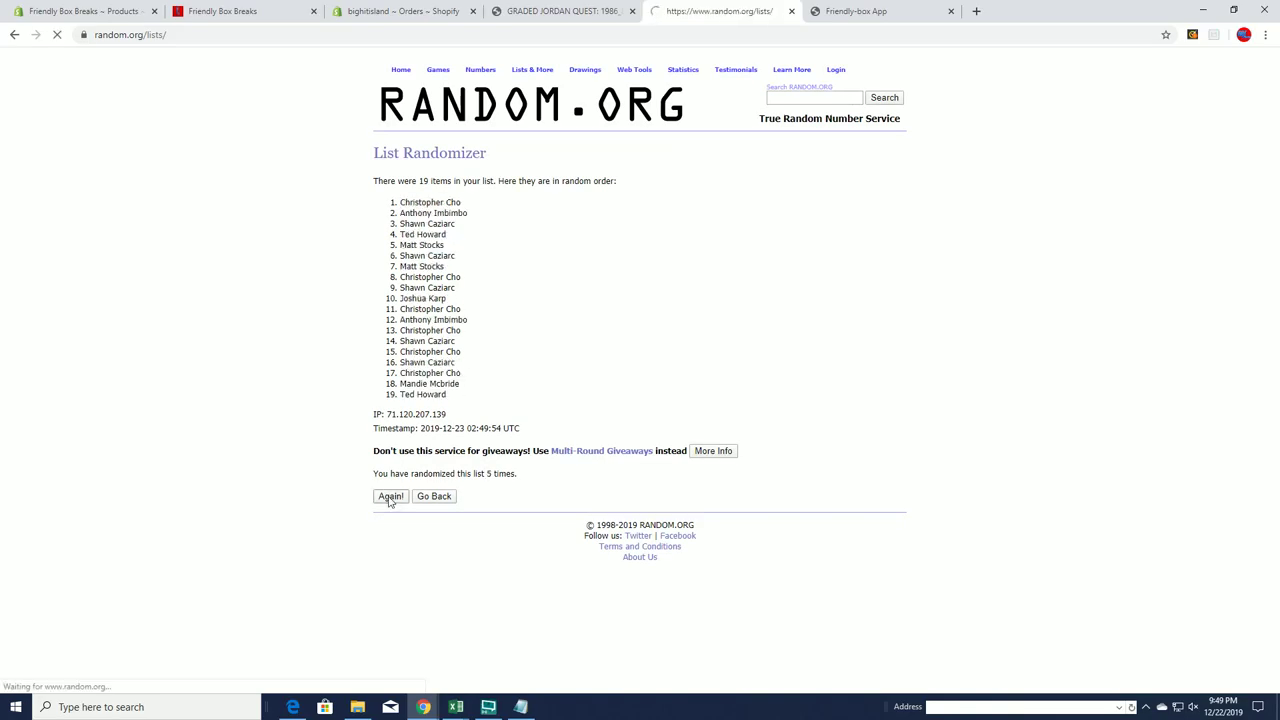
pyautogui.click(390, 497)
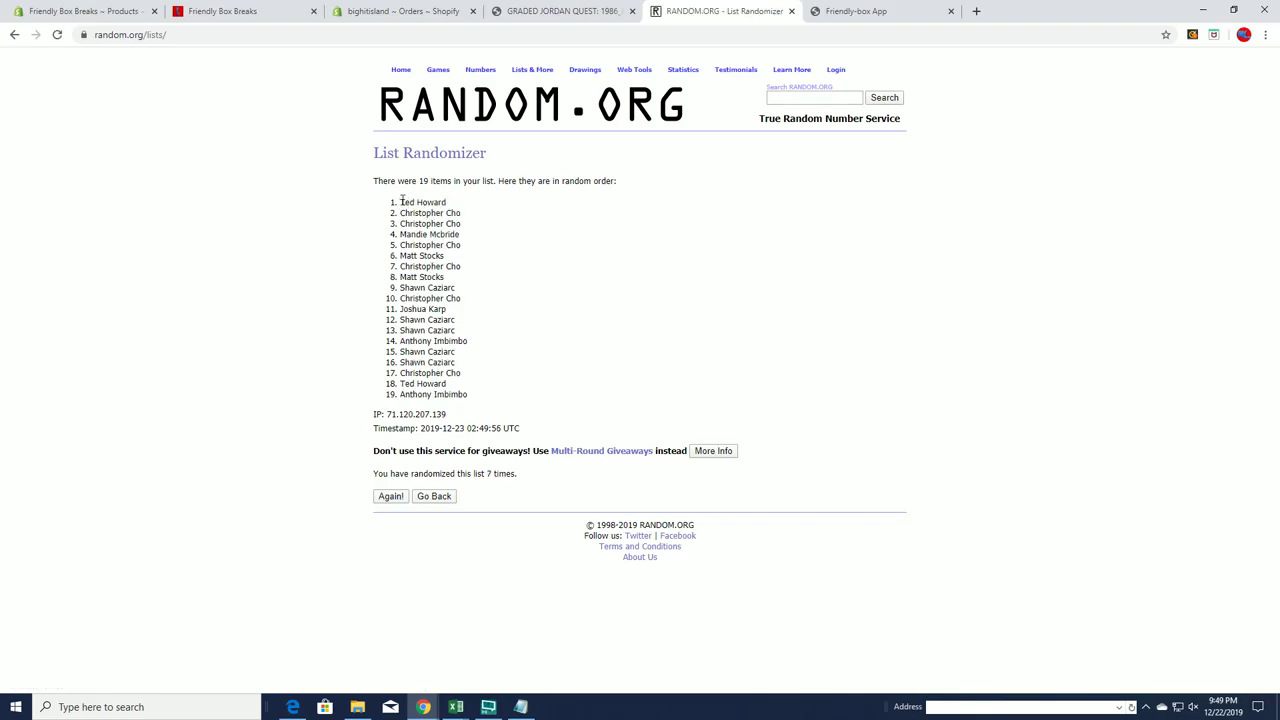
# - Copy the randomized participant names into the Owners column of the Excel workbook HIT PARADE 86 87 FLEER, starting at A2
pyautogui.moveTo(401, 201); pyautogui.dragTo(478, 394)
pyautogui.rightClick(450, 292)
pyautogui.click(480, 293)
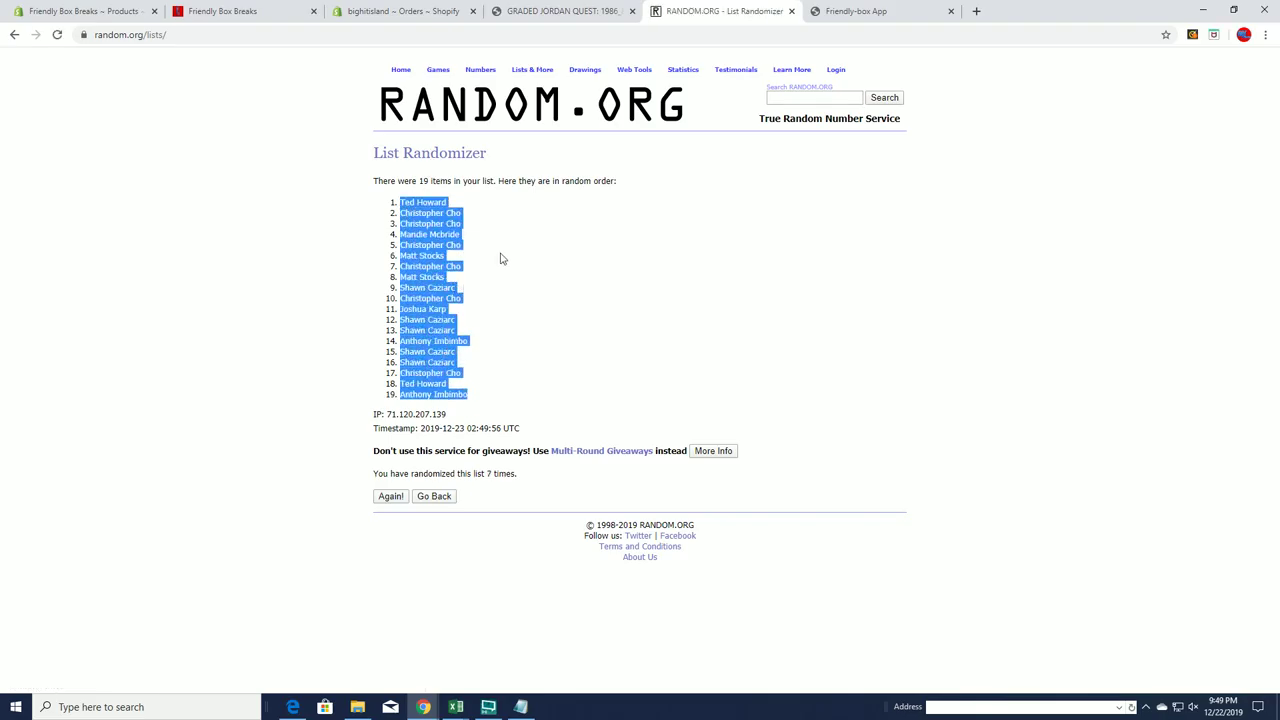
pyautogui.hotkey('alt', 'Tab')
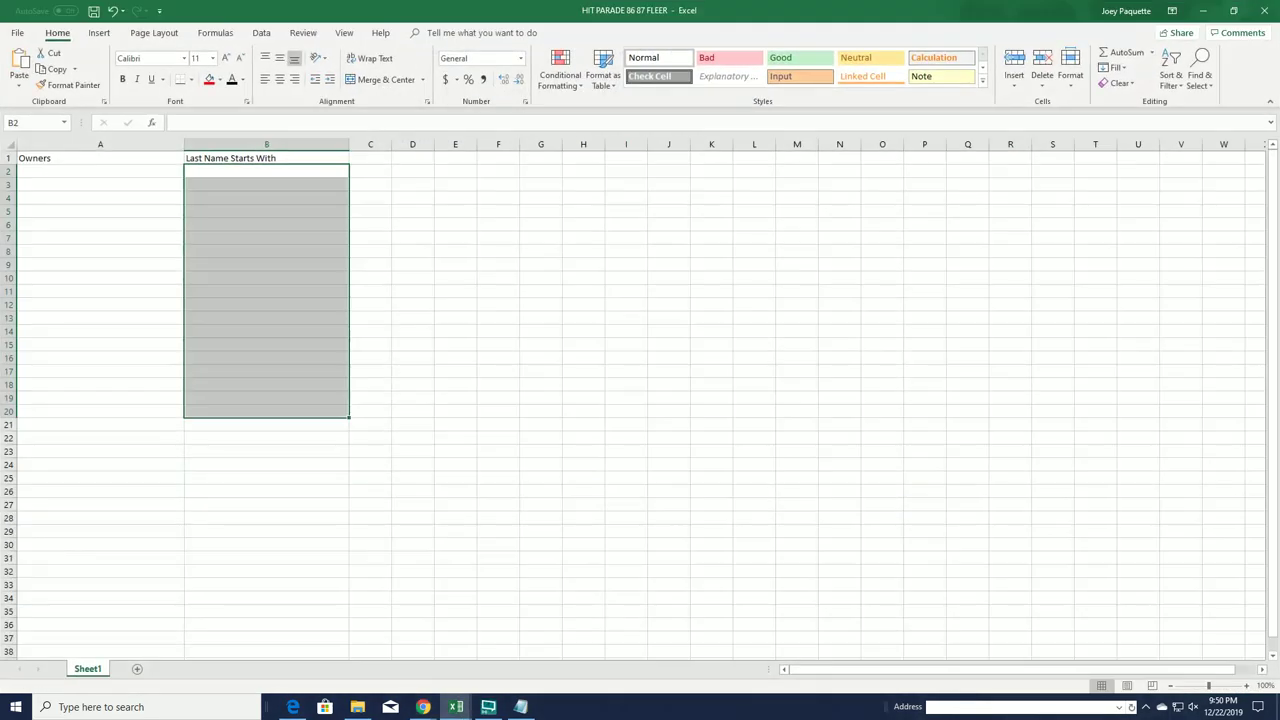
pyautogui.click(209, 313)
pyautogui.click(154, 172)
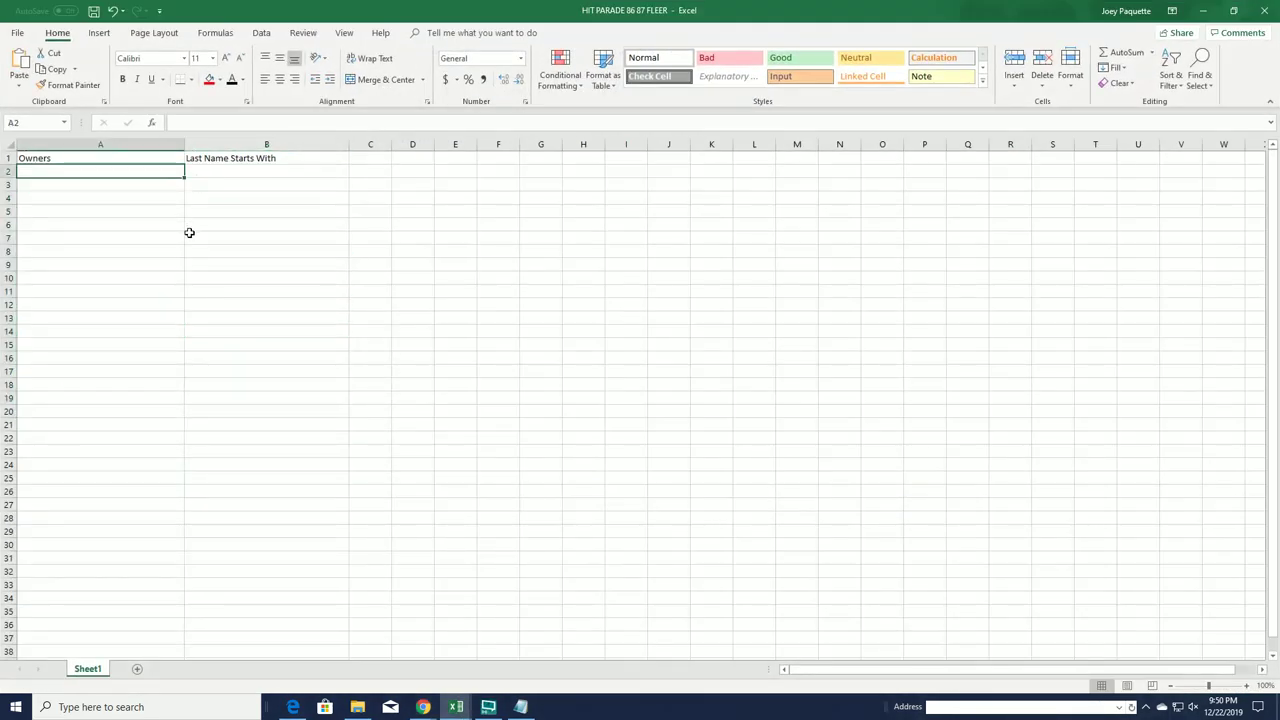
pyautogui.hotkey('ctrl', 'v')
pyautogui.click(209, 223)
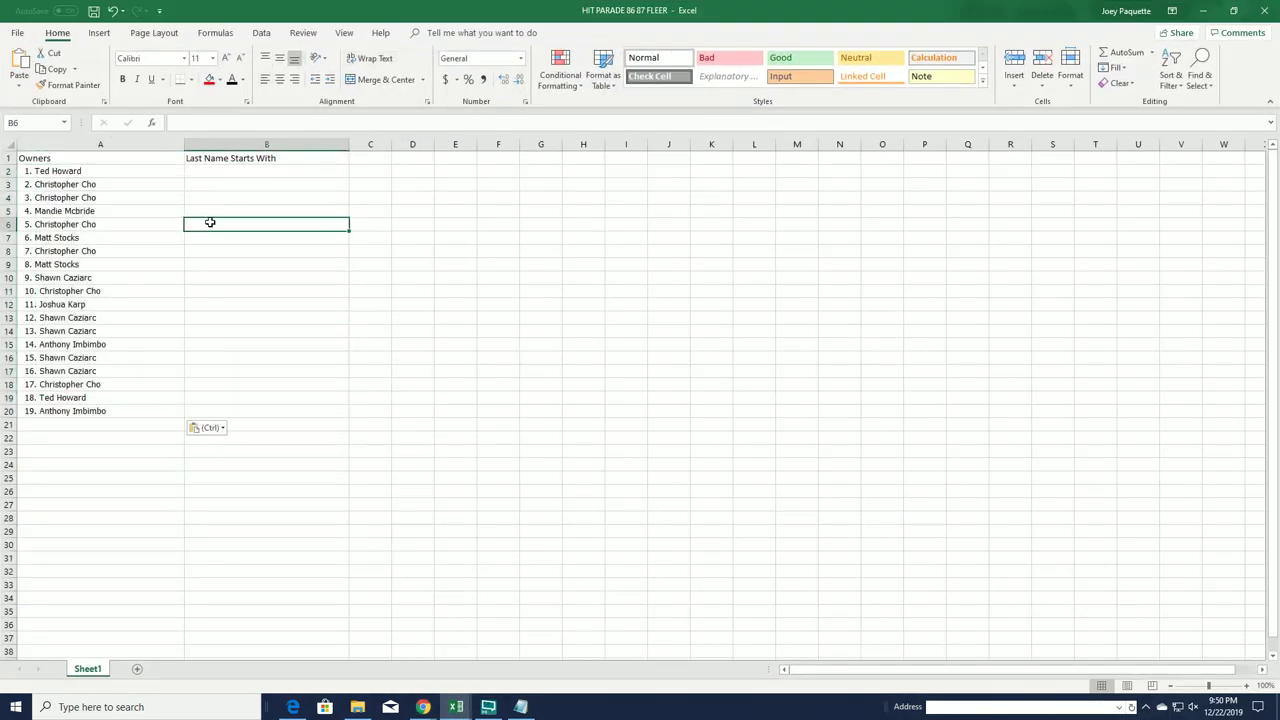
# - Narrow the Owners column so it fits closely around the names
pyautogui.moveTo(184, 145); pyautogui.dragTo(122, 147)
pyautogui.click(191, 212)
pyautogui.click(200, 173)
# - Return to the browser and fill a blank List Randomizer form with the note's letters A to W, including "F, V, Checklist Card"
pyautogui.click(1207, 8)
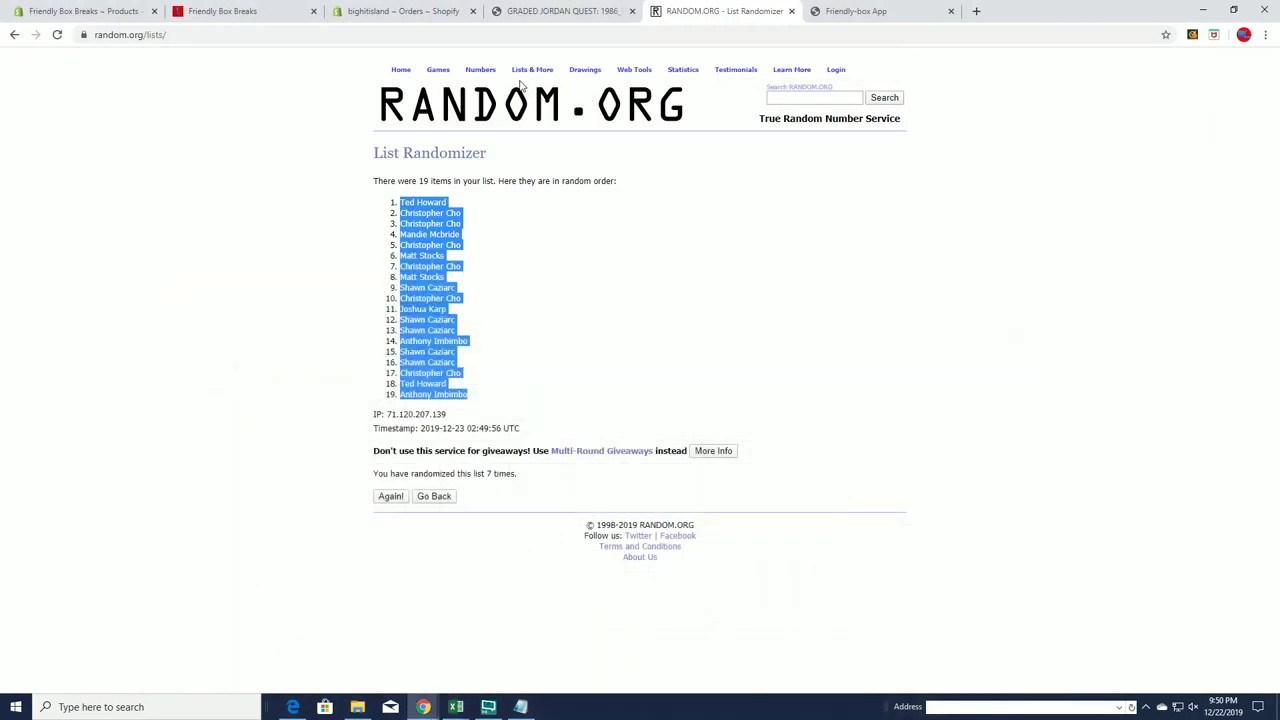
pyautogui.click(543, 83)
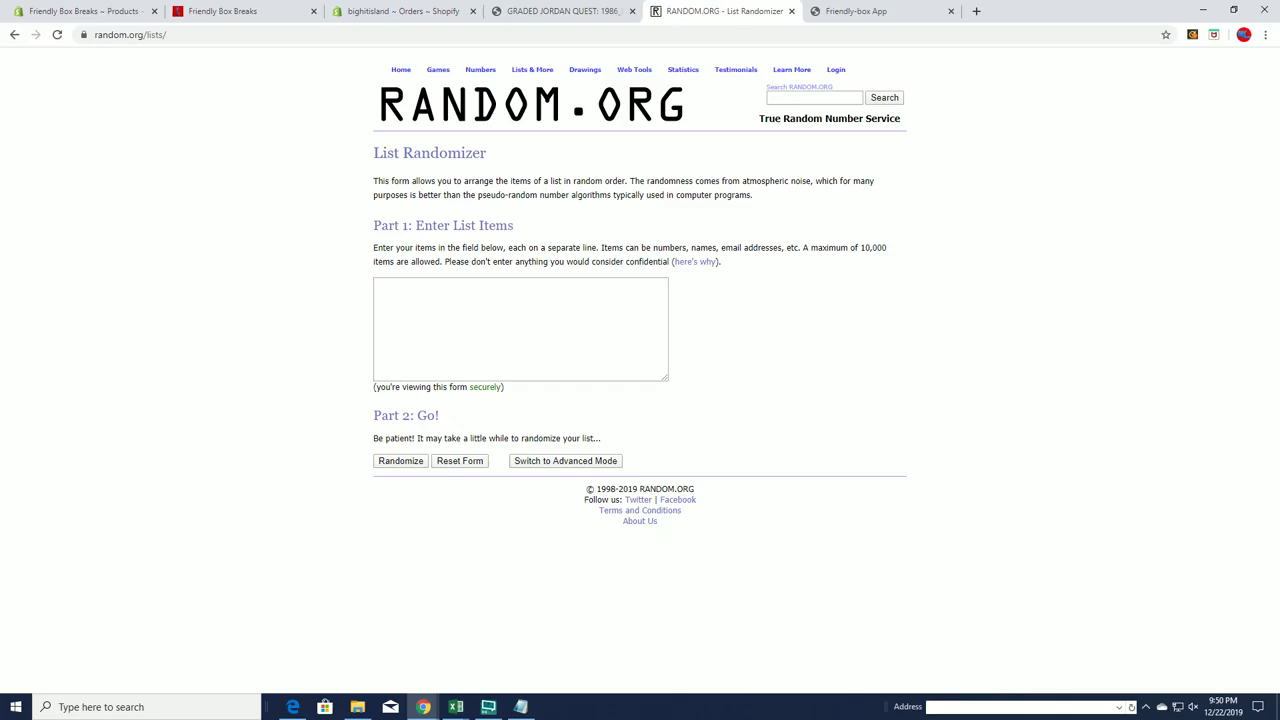
pyautogui.click(520, 707)
pyautogui.click(865, 359)
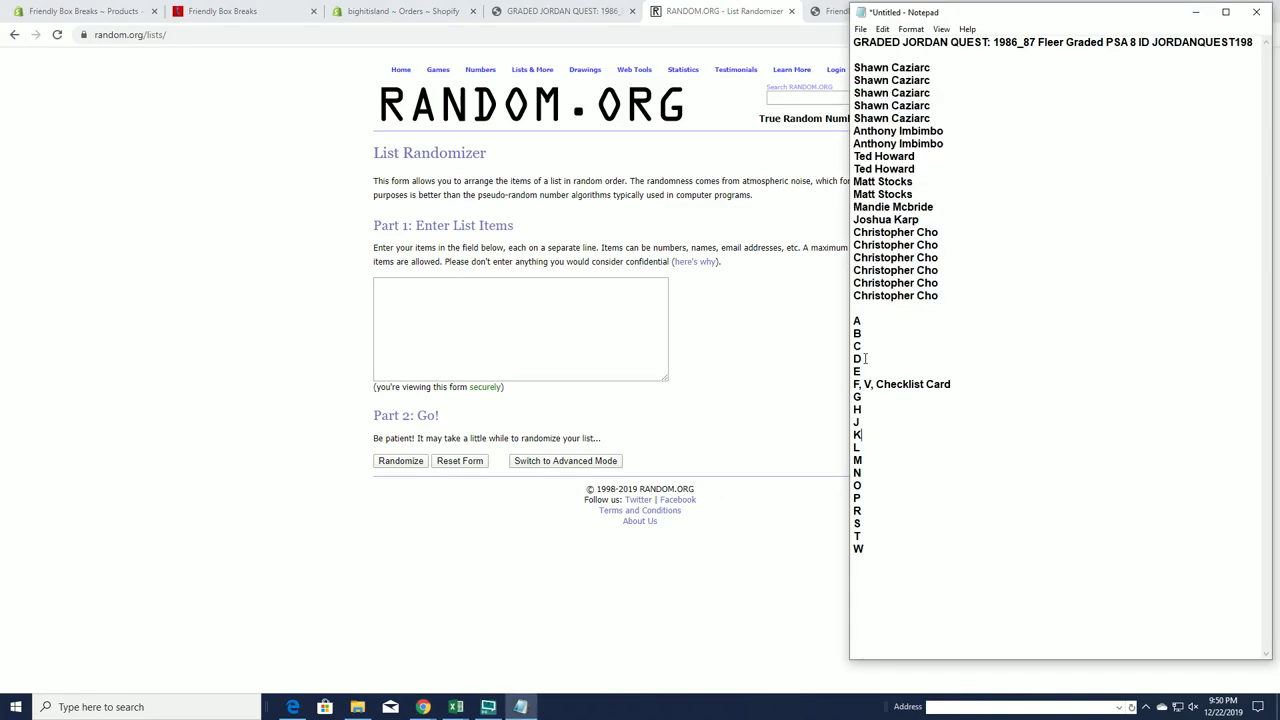
pyautogui.moveTo(853, 320); pyautogui.dragTo(862, 549)
pyautogui.rightClick(924, 370)
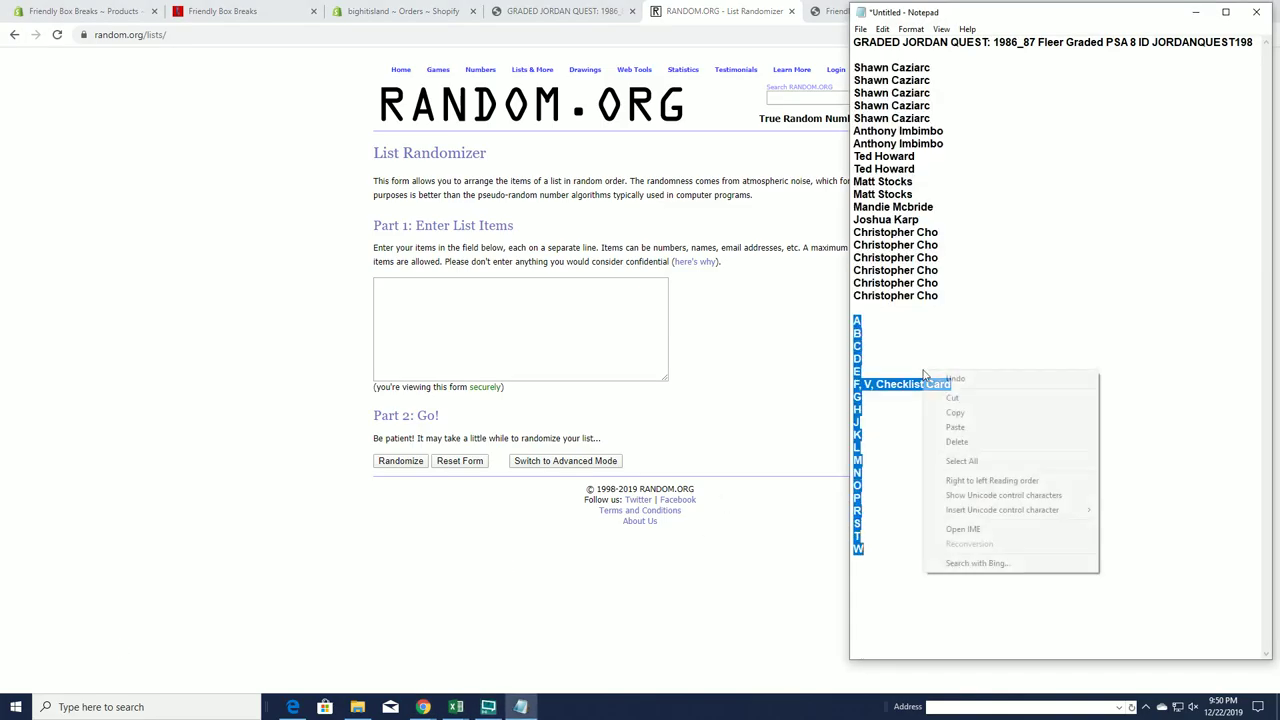
pyautogui.click(965, 410)
pyautogui.rightClick(457, 285)
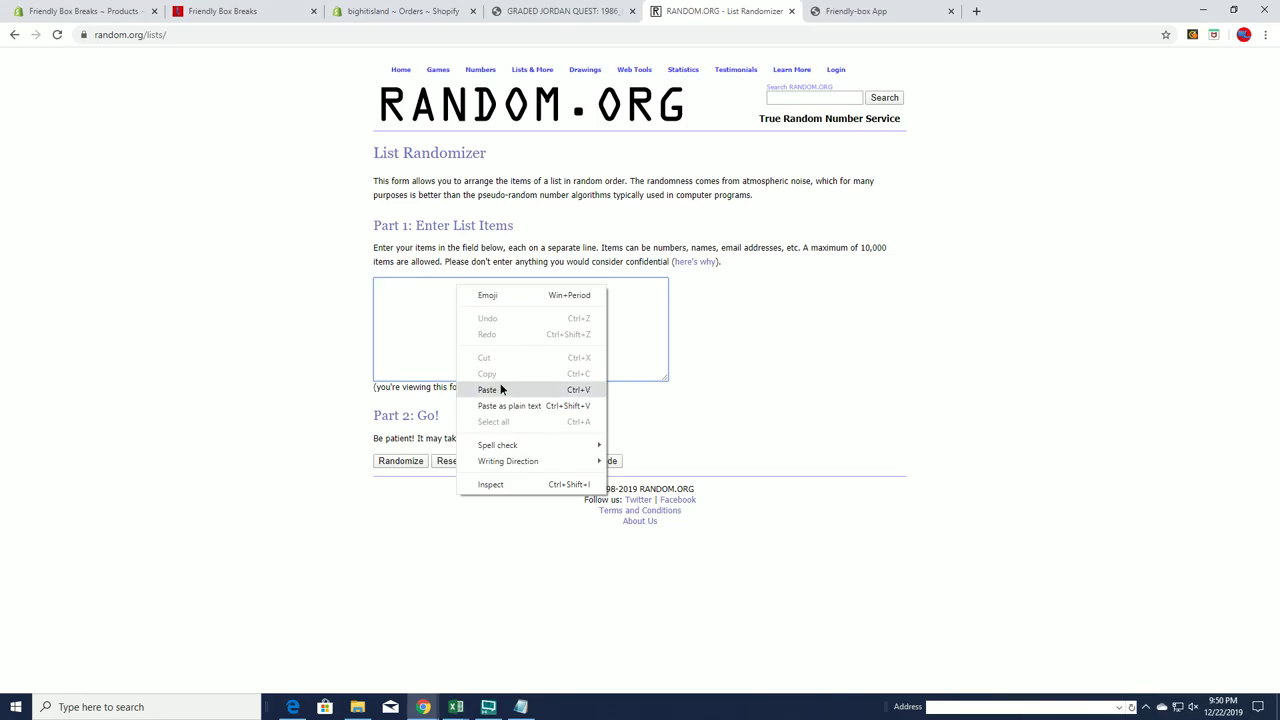
pyautogui.click(487, 389)
# - Randomize the list of letters seven times
pyautogui.click(398, 464)
pyautogui.click(391, 474)
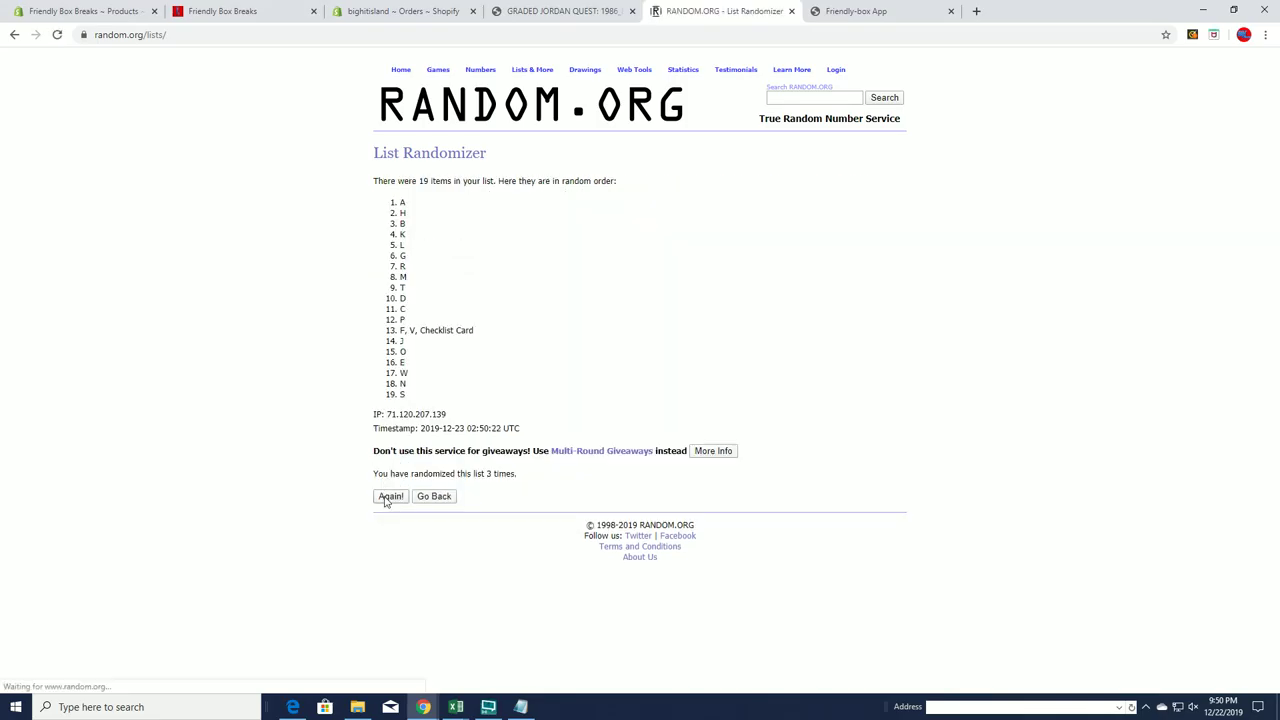
pyautogui.click(389, 497)
pyautogui.click(388, 497)
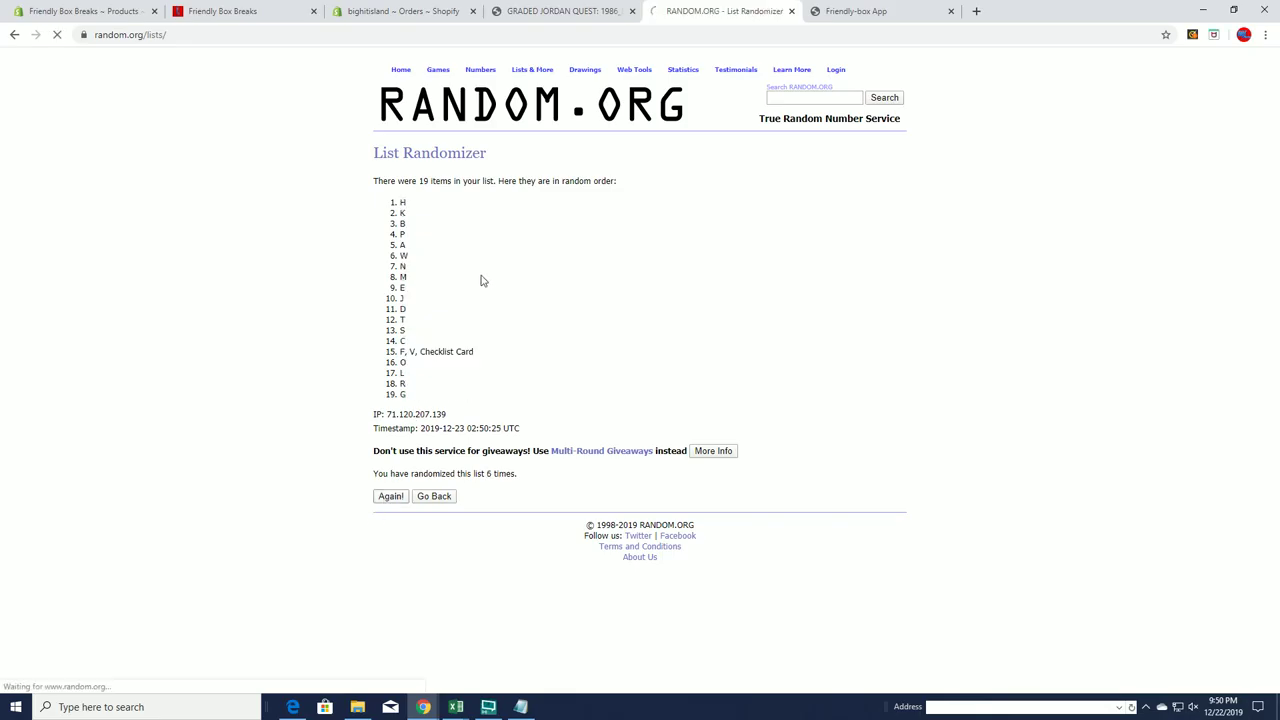
# - Copy the randomized letters into the Last Name Starts With column of the Excel sheet, starting at B2
pyautogui.moveTo(408, 210); pyautogui.dragTo(494, 400)
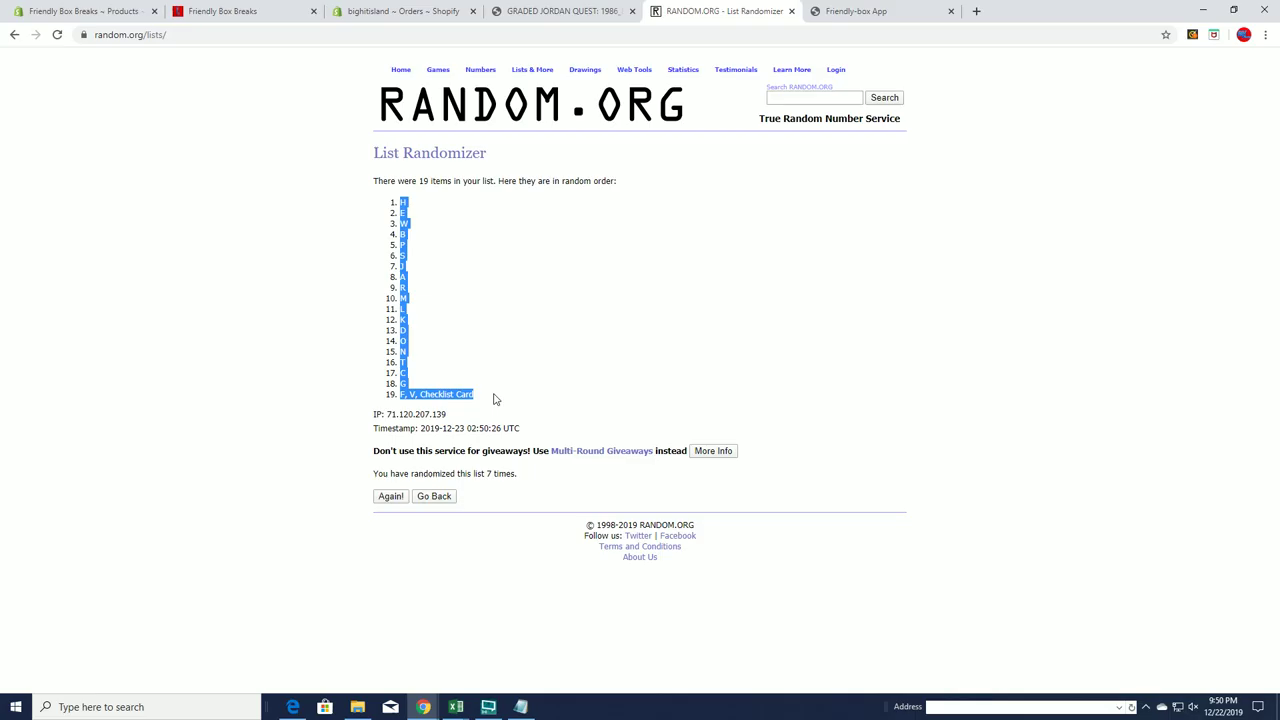
pyautogui.rightClick(489, 276)
pyautogui.click(500, 285)
pyautogui.hotkey('alt', 'Tab')
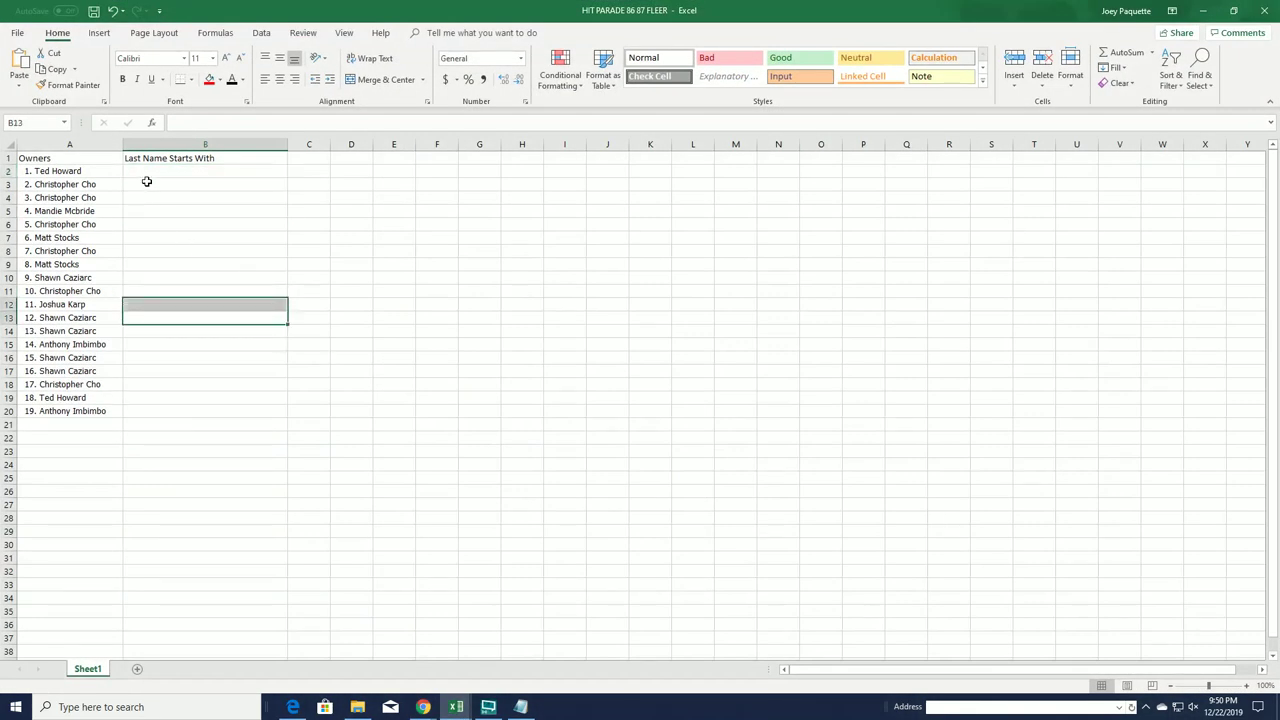
pyautogui.click(146, 176)
pyautogui.hotkey('ctrl', 'v')
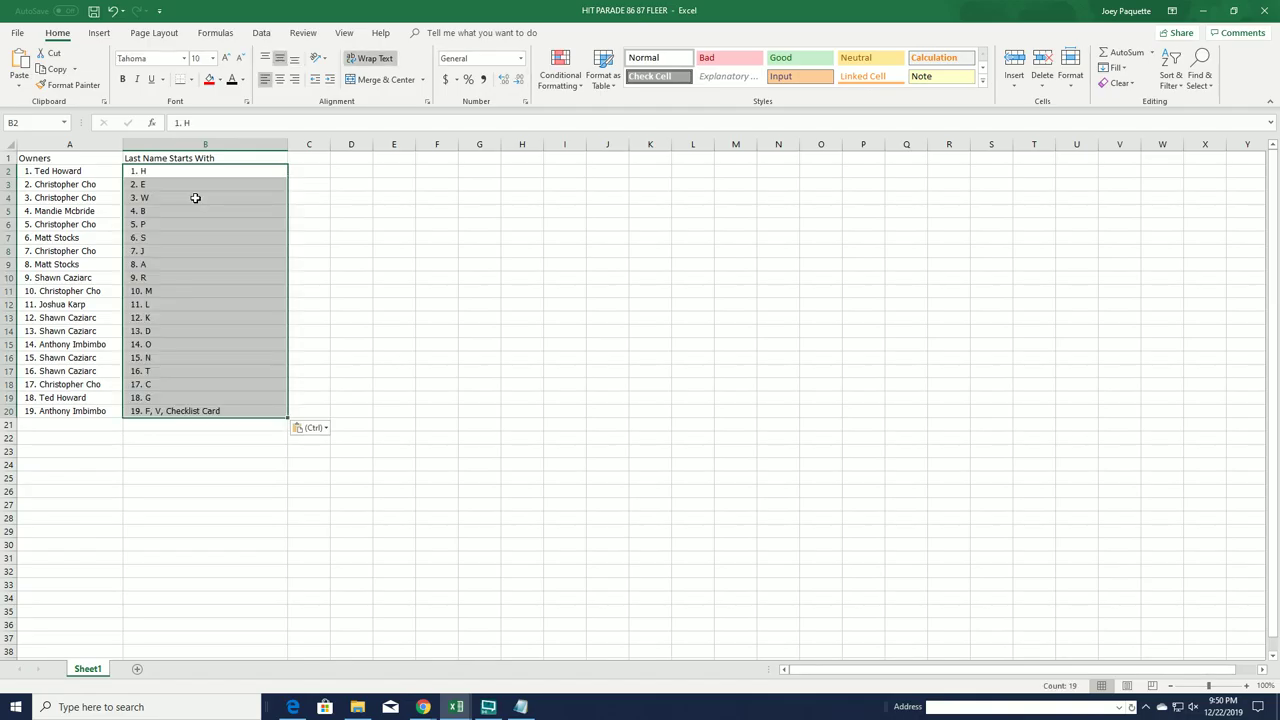
pyautogui.click(195, 197)
# - Apply all borders to the whole of columns A and B
pyautogui.moveTo(70, 144); pyautogui.dragTo(205, 144)
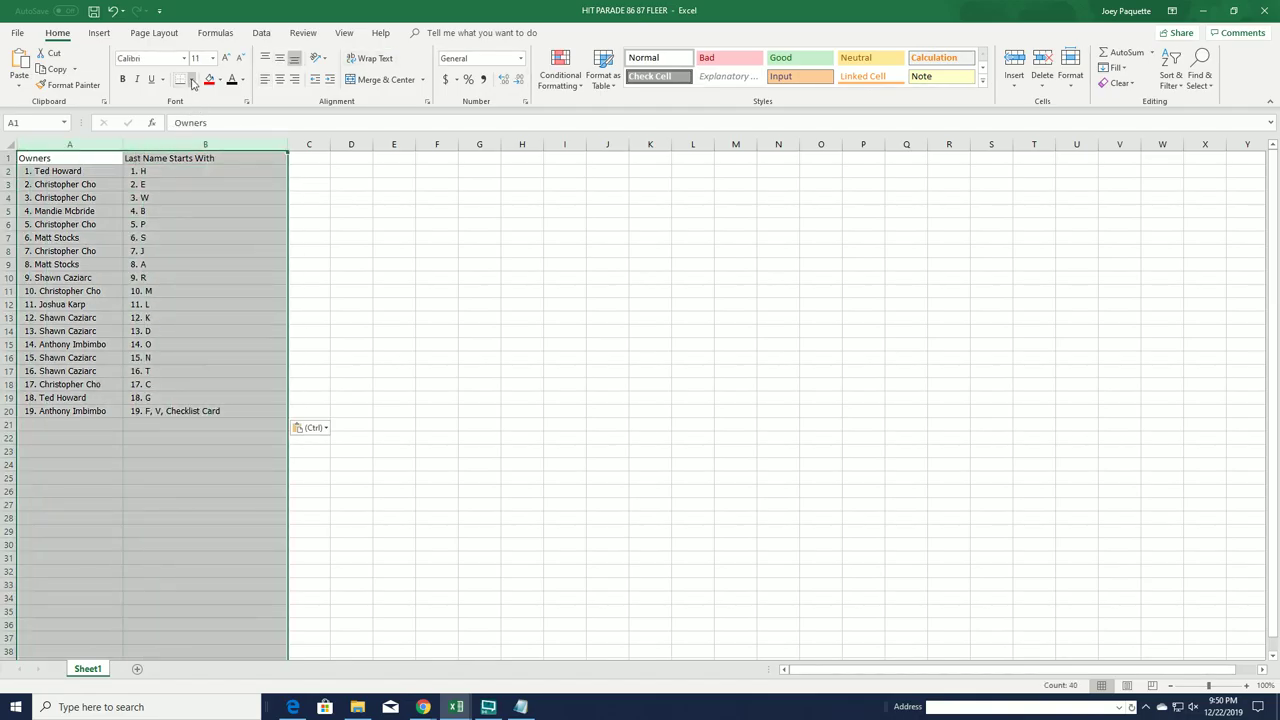
pyautogui.click(193, 83)
pyautogui.click(220, 191)
pyautogui.click(83, 174)
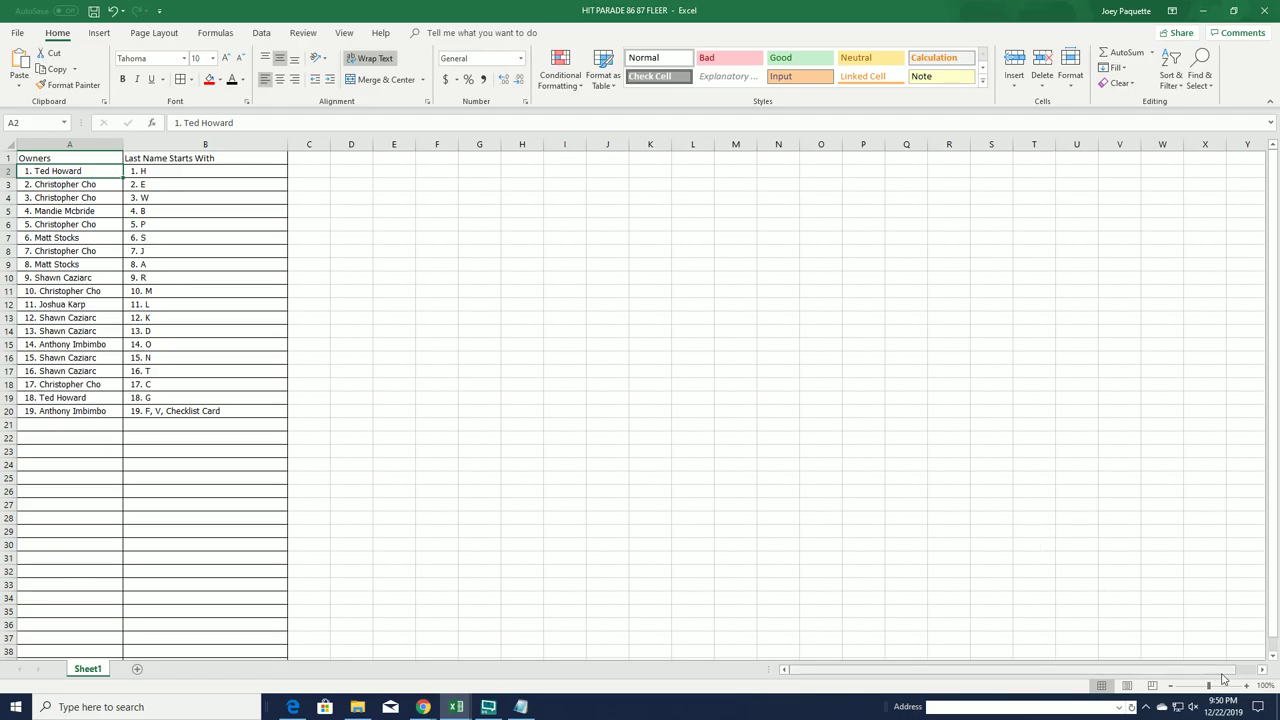
# - Enlarge the worksheet view to about 196% to examine the pairing of owners and letters
pyautogui.click(1247, 688)
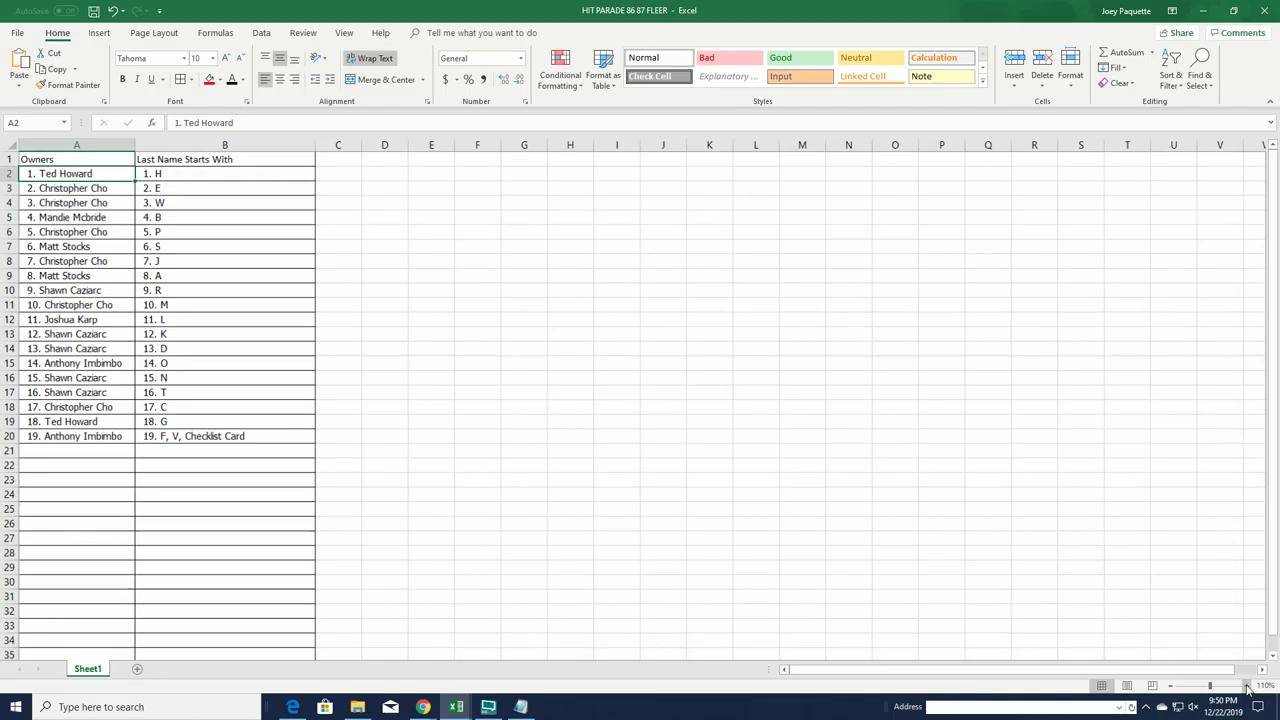
pyautogui.click(1247, 688)
pyautogui.click(1247, 688)
pyautogui.click(1238, 684)
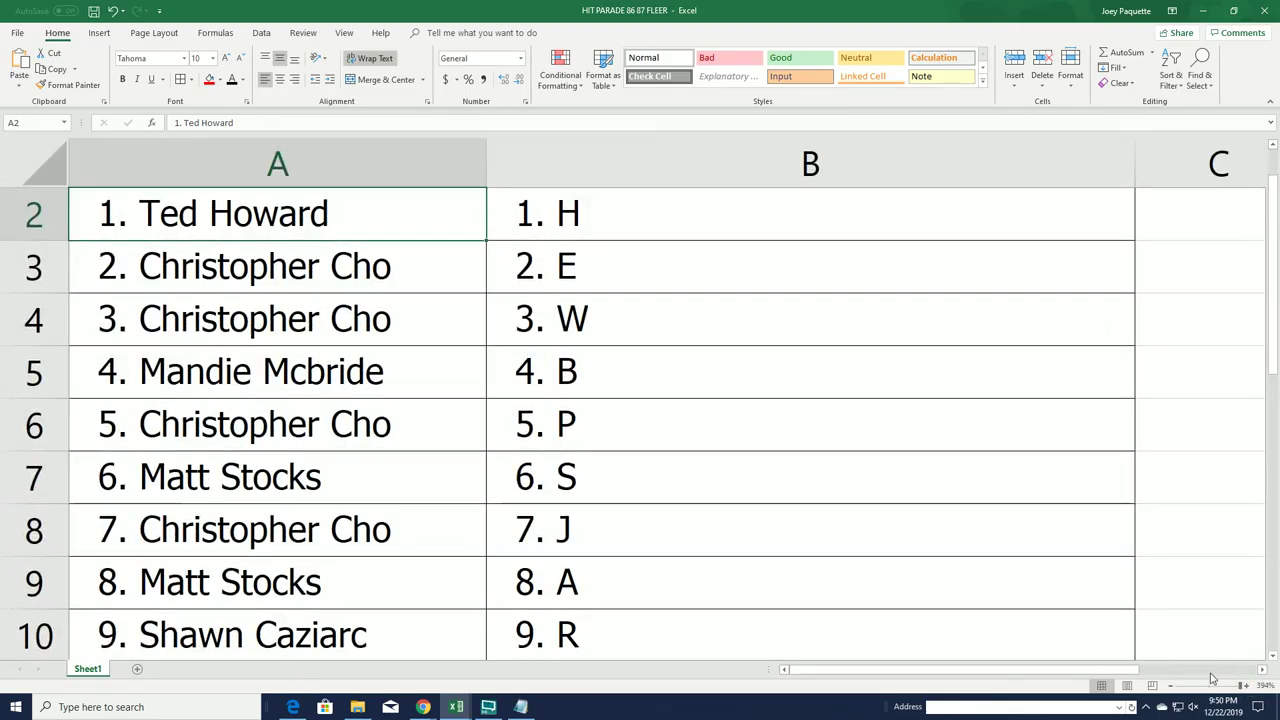
pyautogui.click(1219, 687)
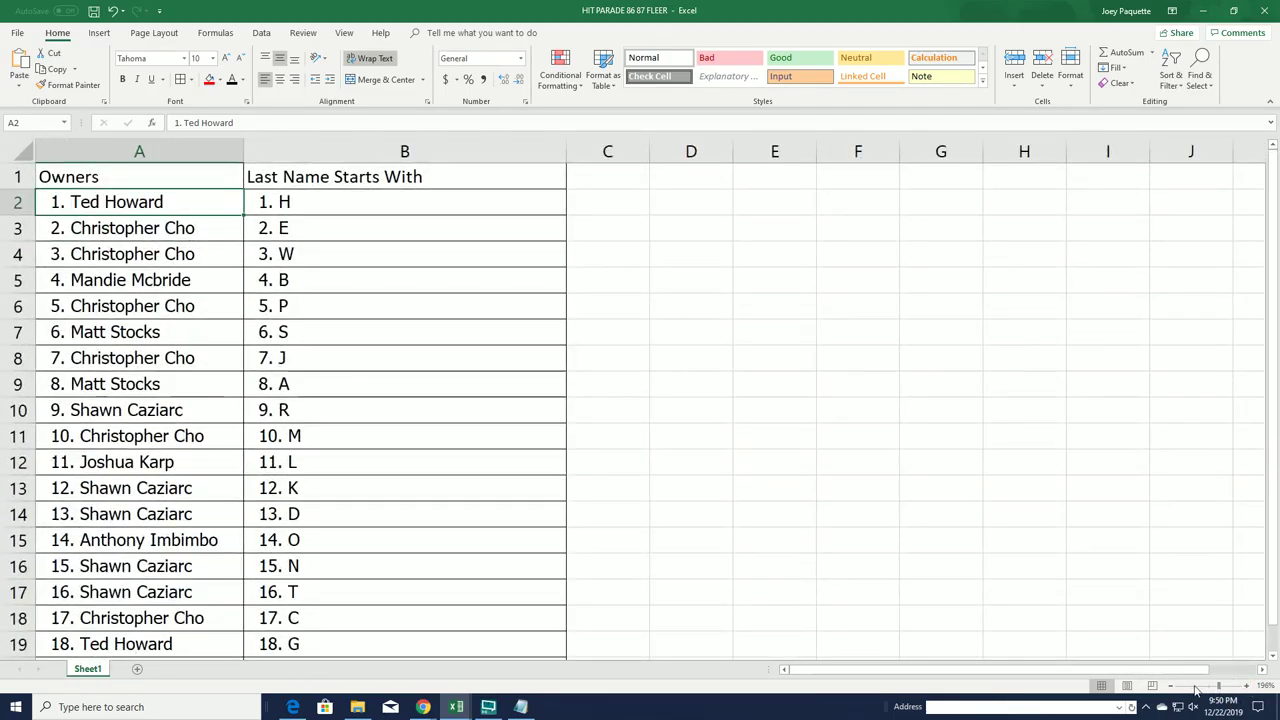
# - Reduce the worksheet view to 180% and copy the owner entries in A2:A20
pyautogui.click(1171, 687)
pyautogui.click(1171, 687)
pyautogui.moveTo(1017, 508); pyautogui.dragTo(1017, 484)
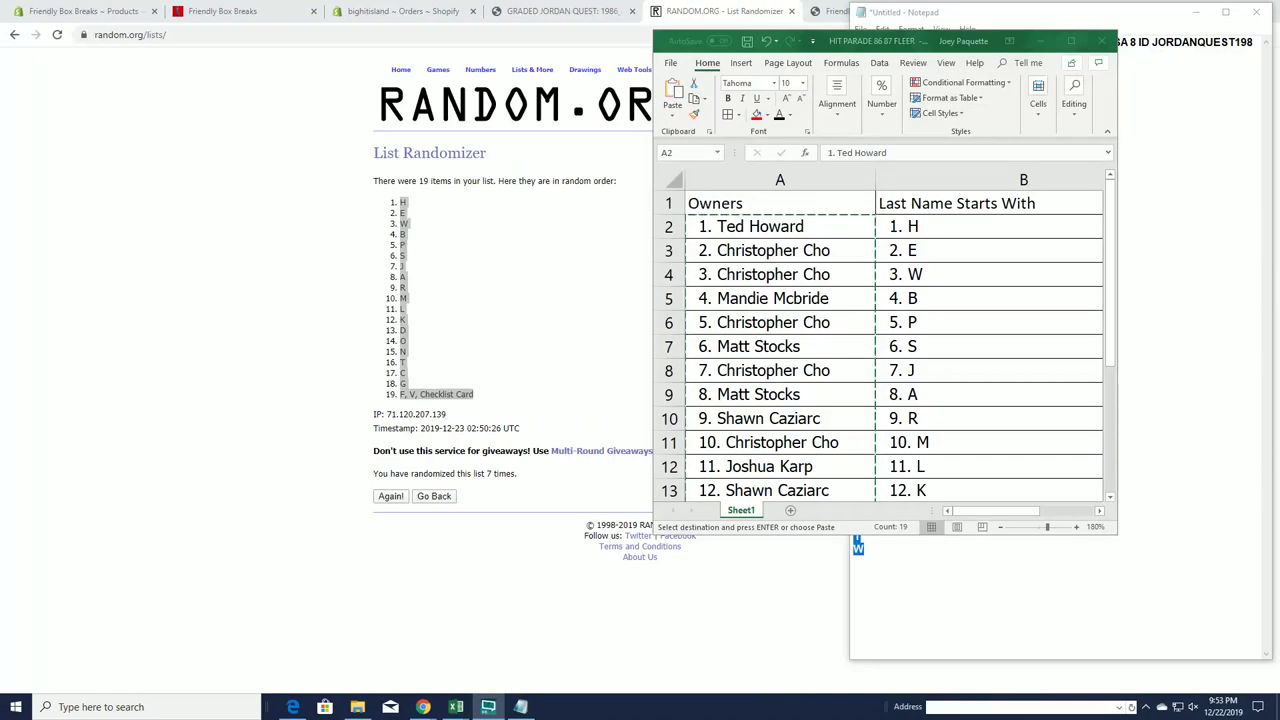
# - Switch to the RANDOM.ORG page in the browser and paste the copied owner entries into a blank List Randomizer form
pyautogui.hotkey('alt', 'Tab')
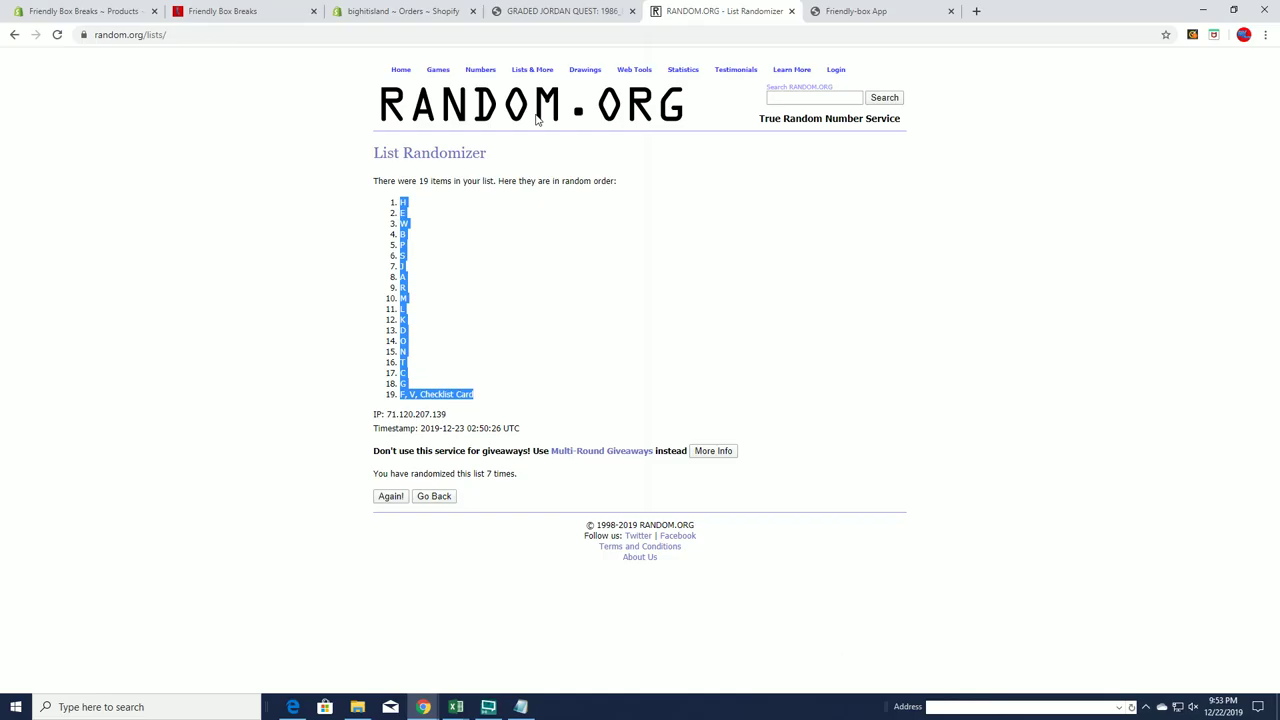
pyautogui.click(547, 88)
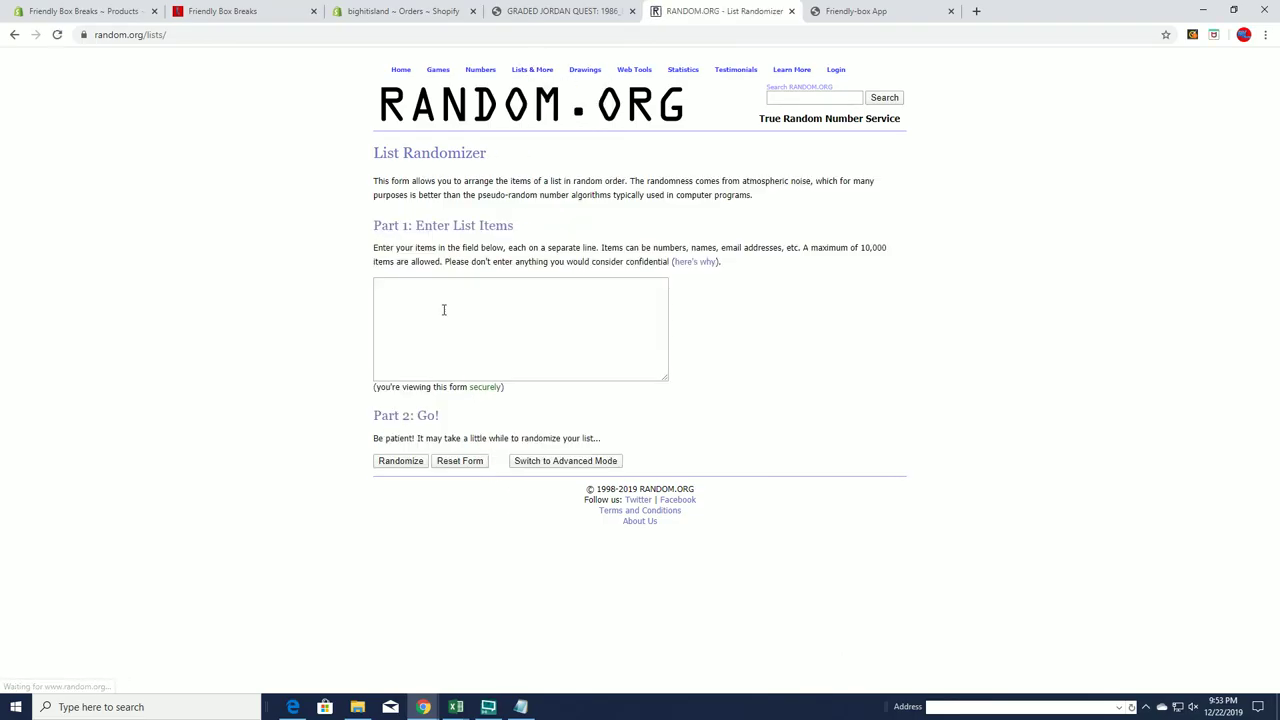
pyautogui.rightClick(443, 309)
pyautogui.click(495, 411)
# - Randomize the list of owners seven times and highlight the first entry of the final order
pyautogui.click(401, 461)
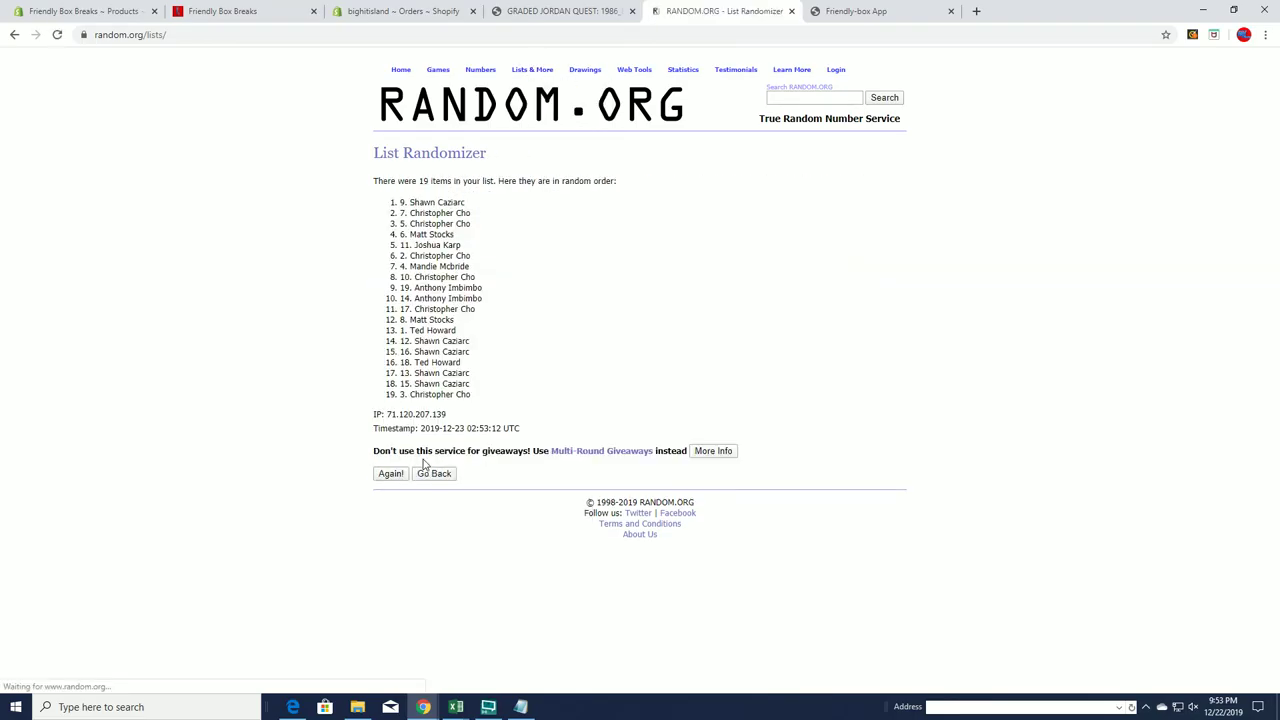
pyautogui.click(390, 472)
pyautogui.click(390, 495)
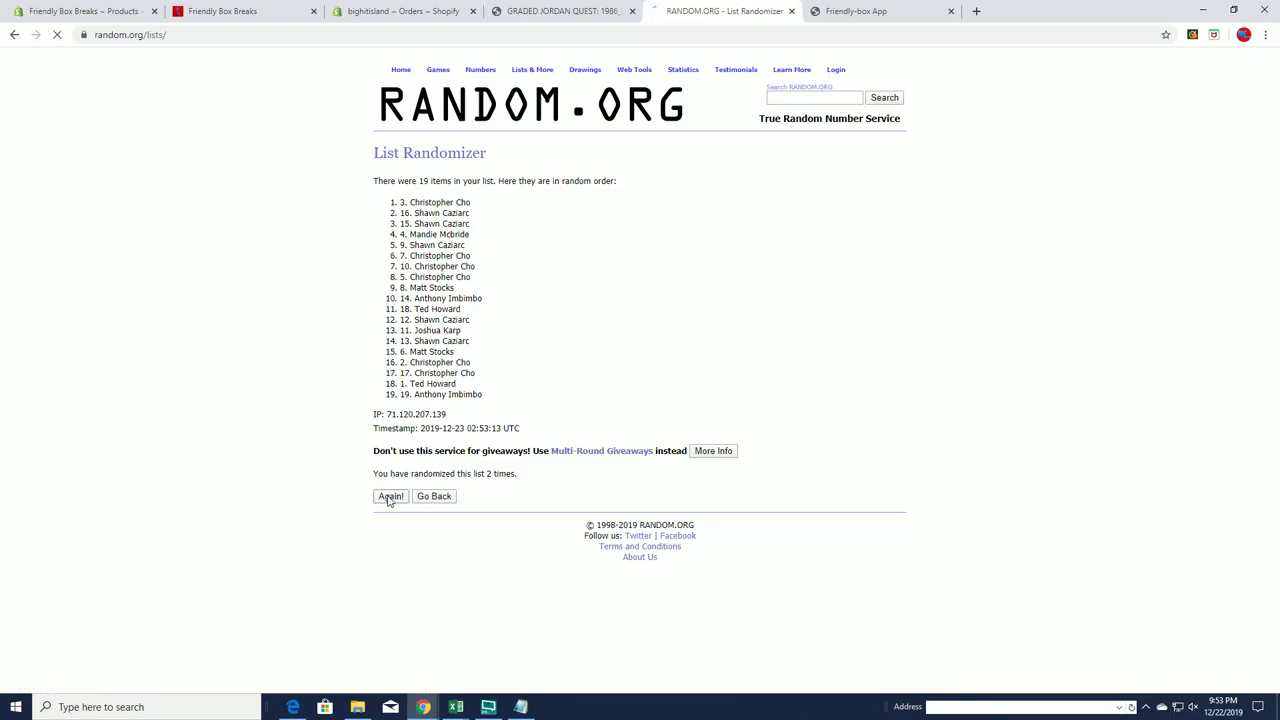
pyautogui.click(389, 499)
pyautogui.click(389, 498)
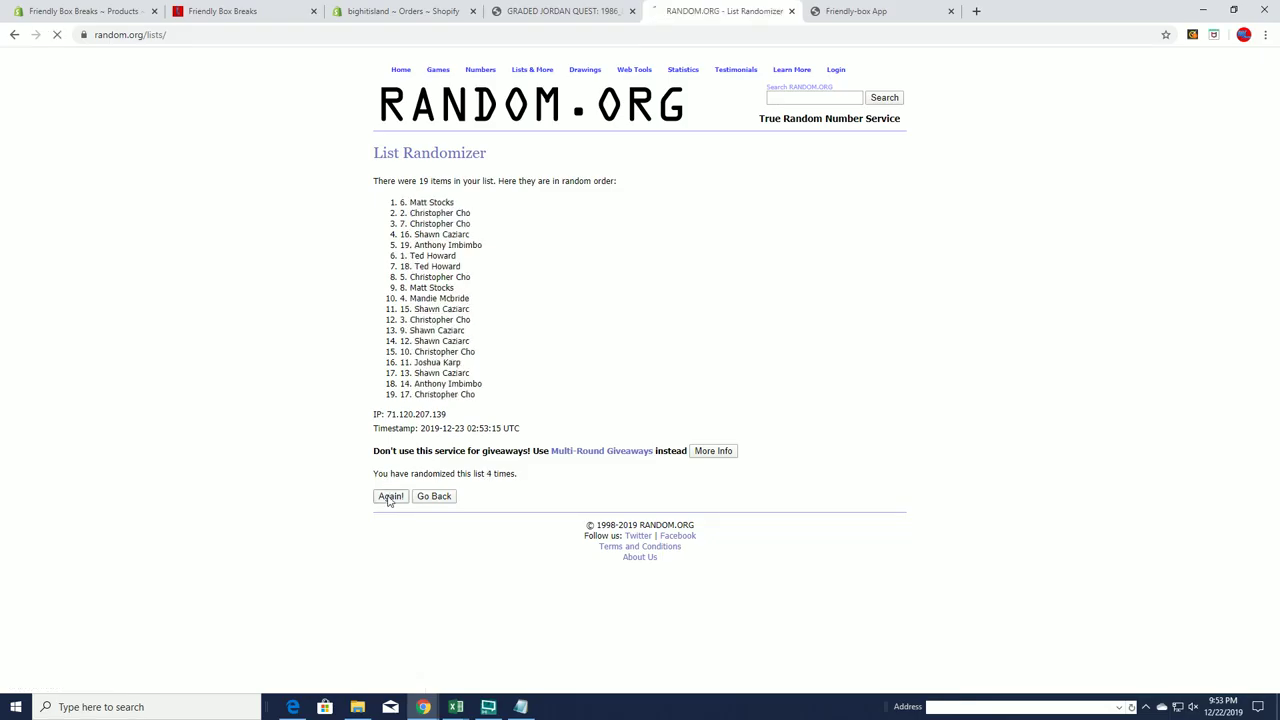
pyautogui.click(389, 498)
pyautogui.click(389, 499)
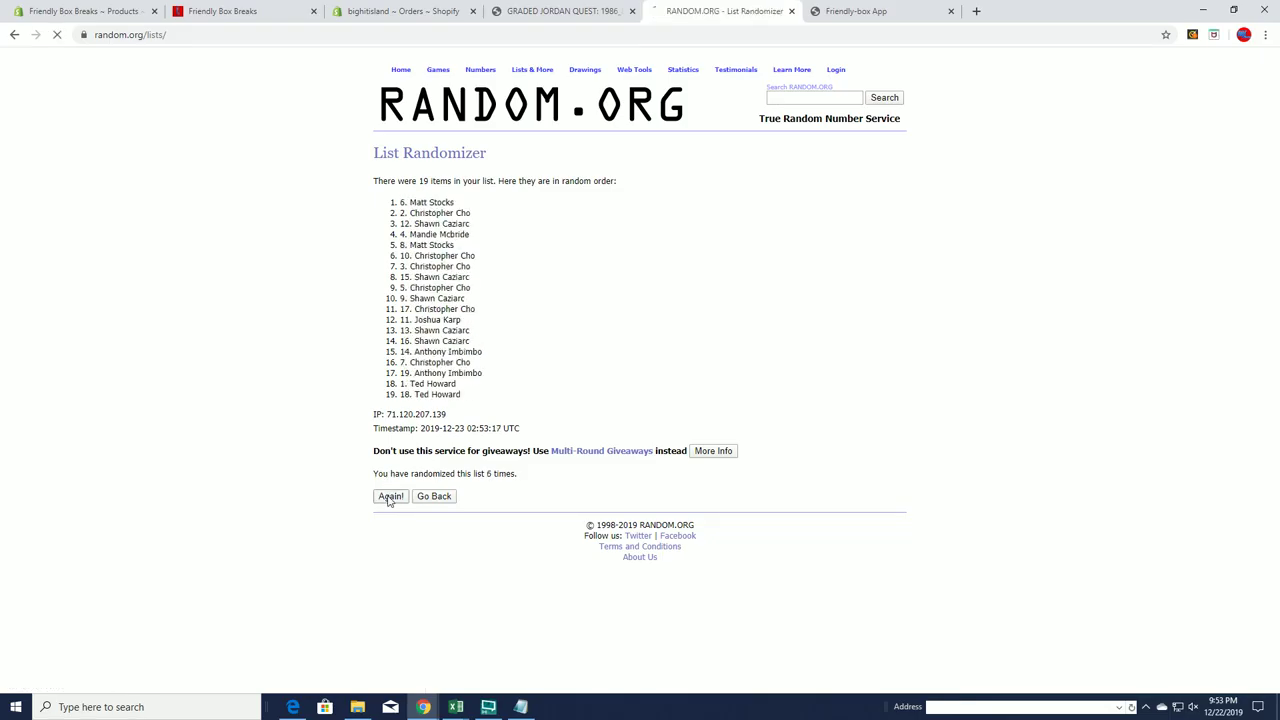
pyautogui.moveTo(480, 204); pyautogui.dragTo(395, 198)
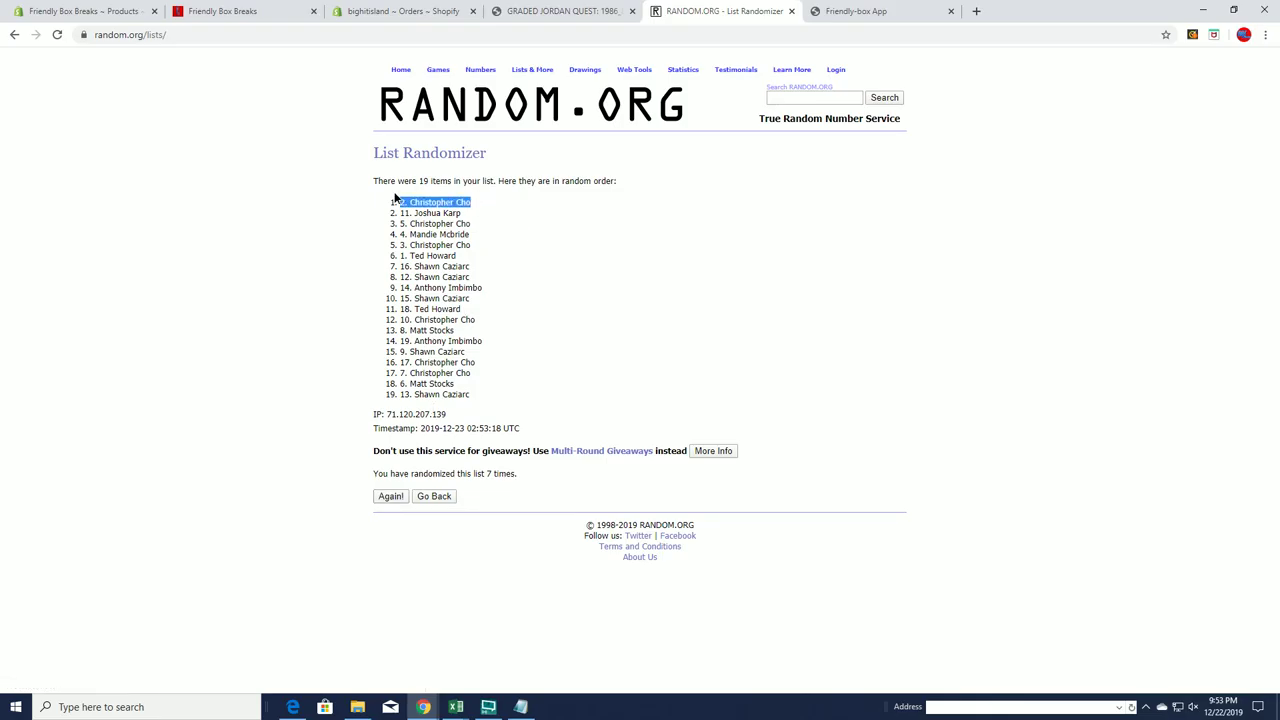